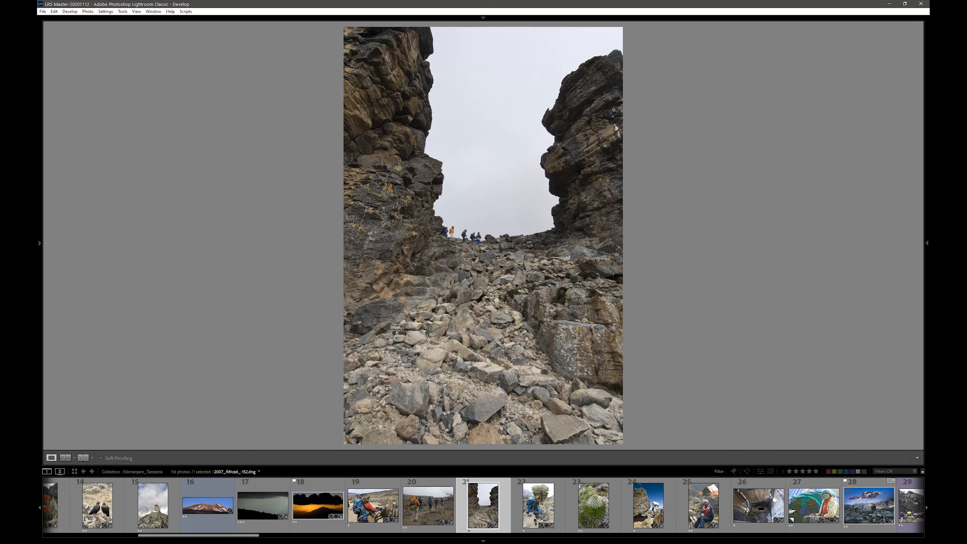
# Review the Kilimanjaro_Tanzania photos one by one from 22 to 29, going back once to the snow-capped mountain shot
pyautogui.press('Right')
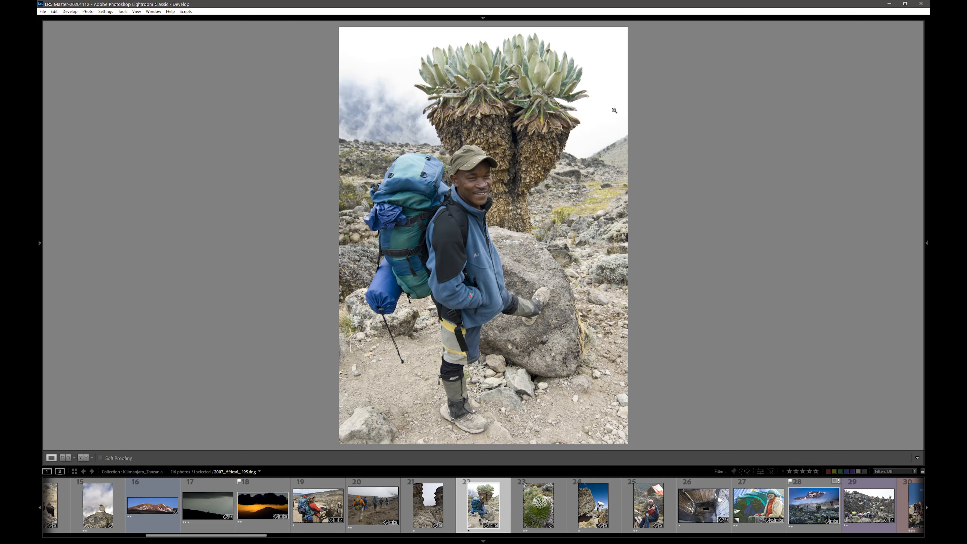
pyautogui.press('Right')
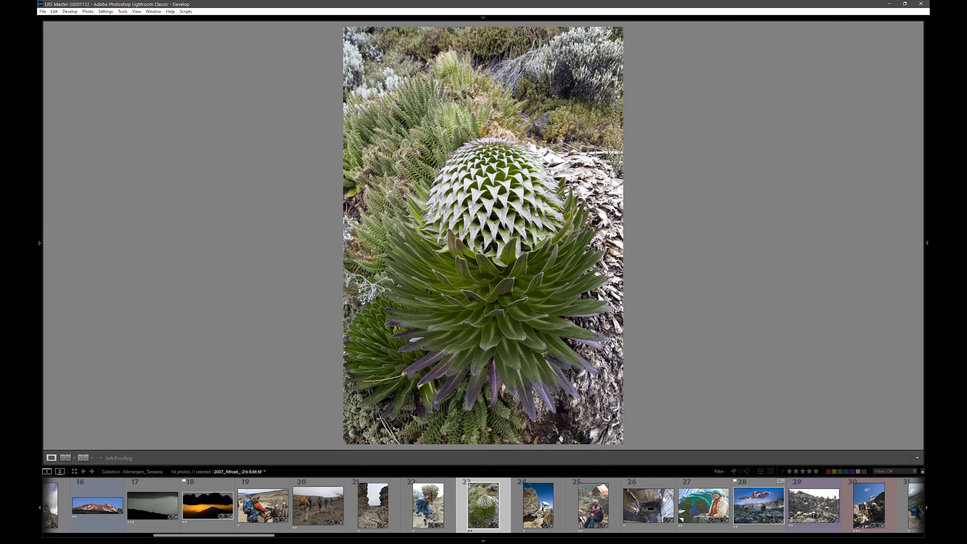
pyautogui.press('Right')
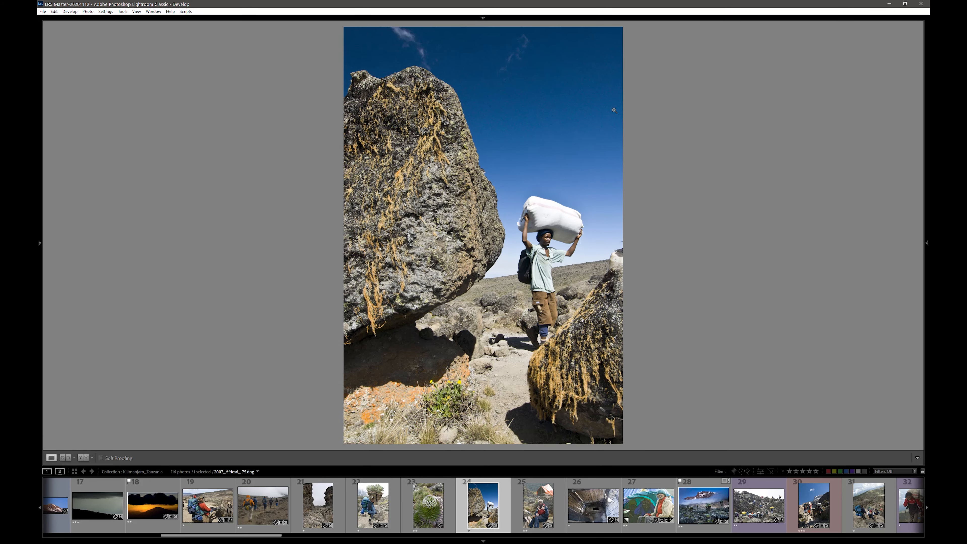
pyautogui.press('Right')
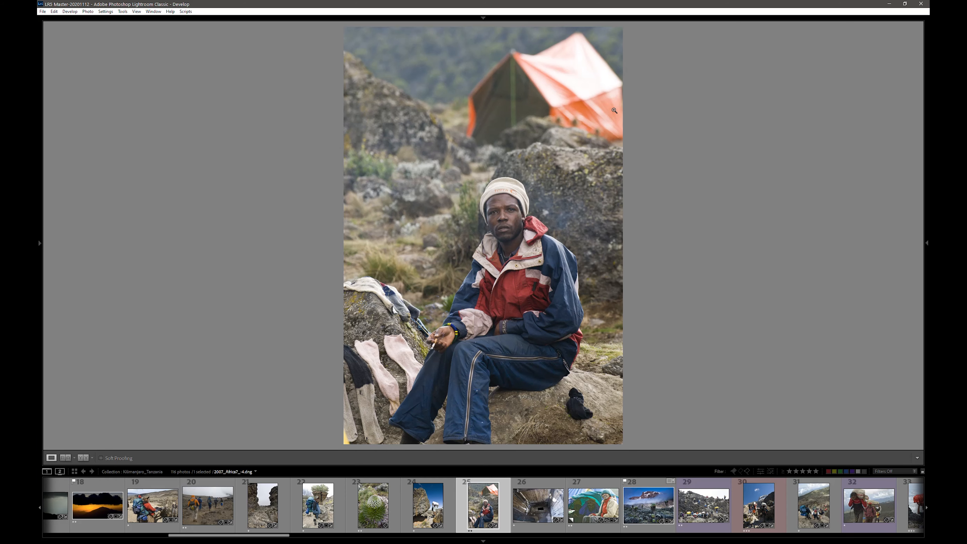
pyautogui.press('Right')
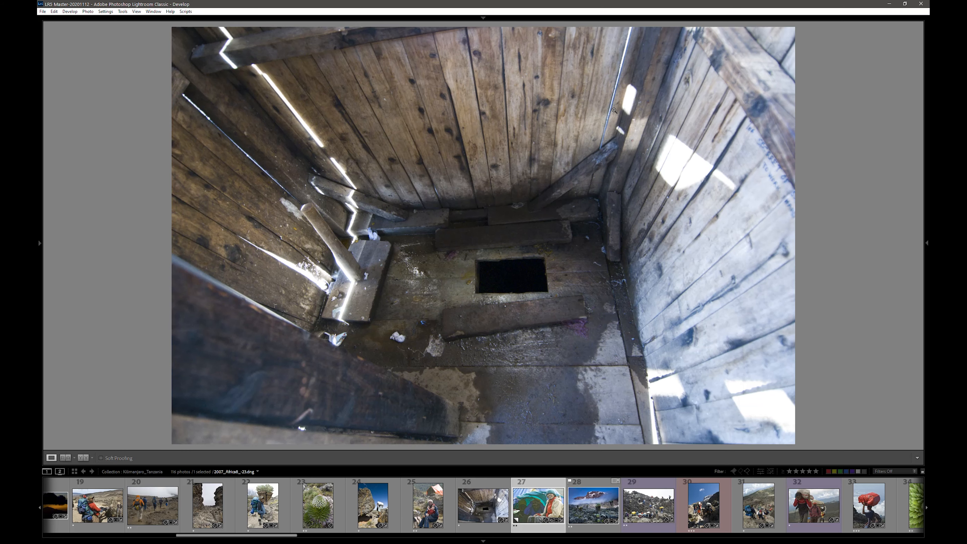
pyautogui.press('Right')
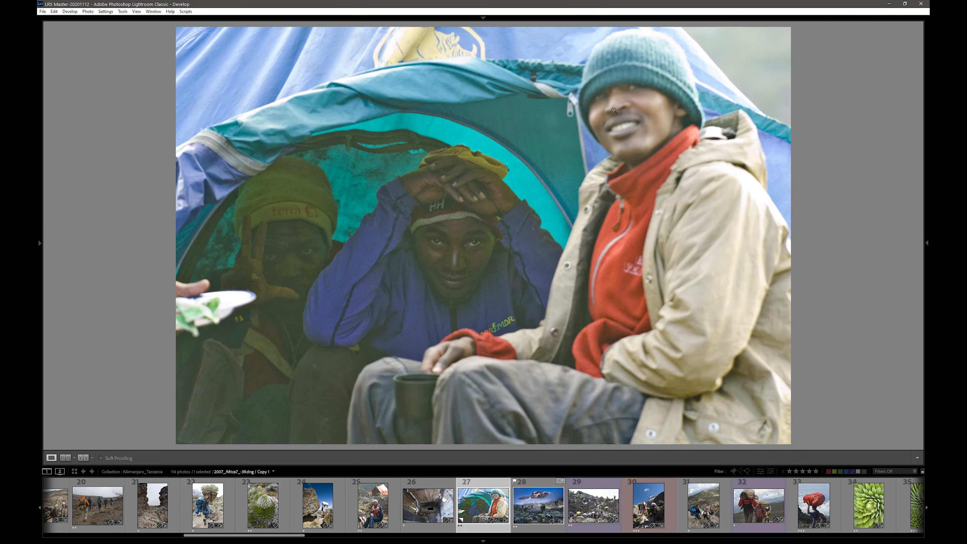
pyautogui.press('Right')
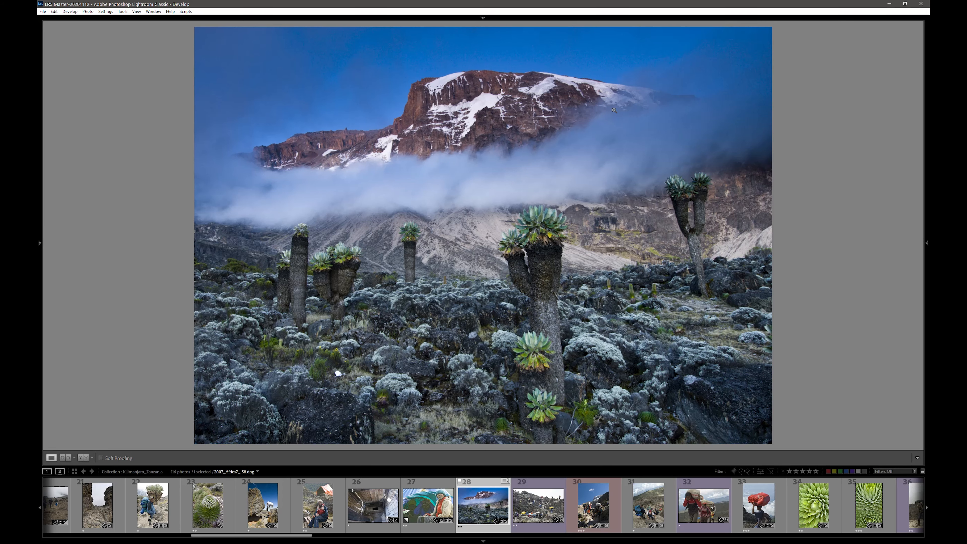
pyautogui.press('Right')
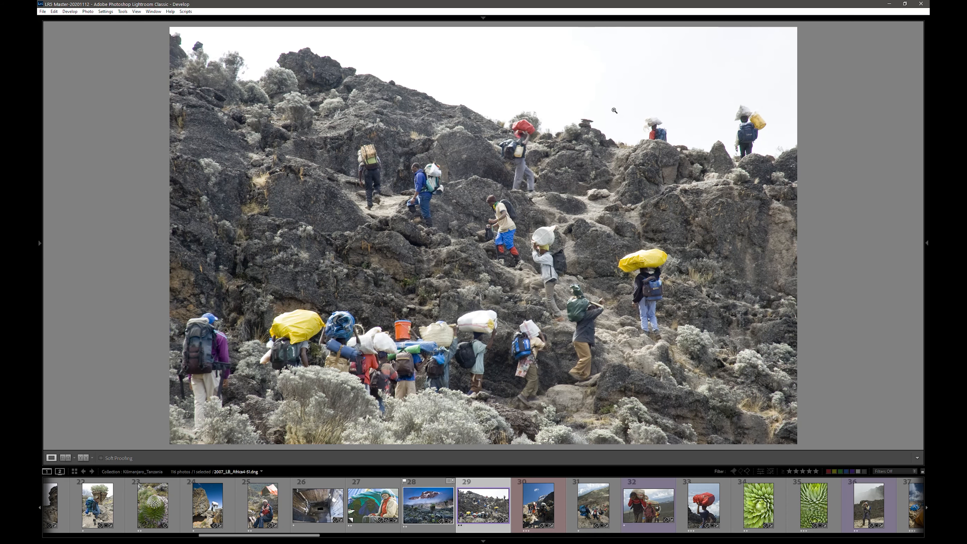
pyautogui.press('Left')
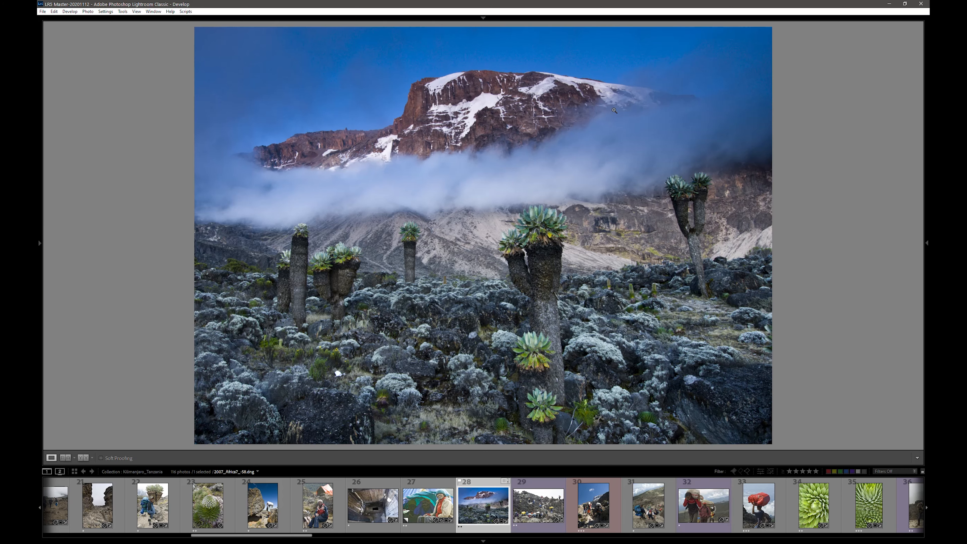
pyautogui.press('Right')
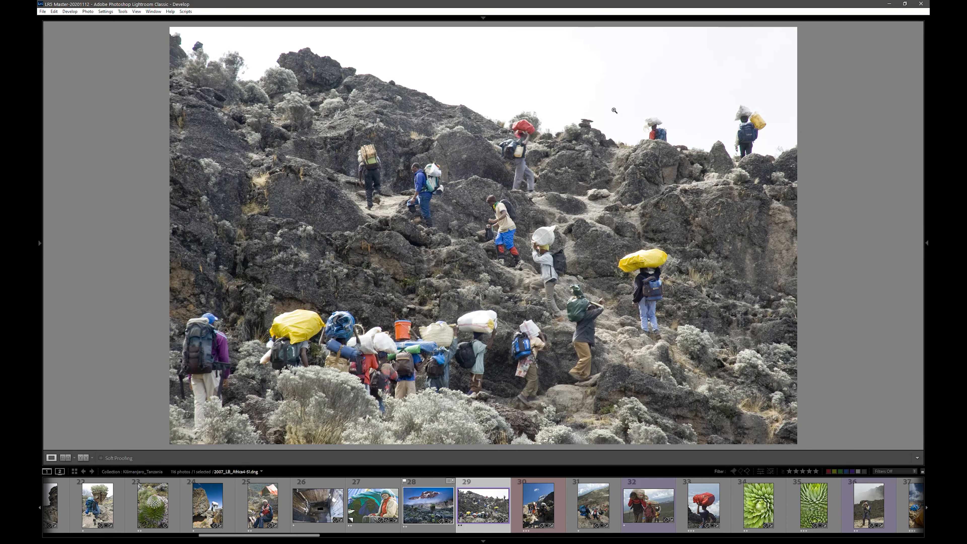
# View photos 30 to 37 of the collection in sequence, from the porters on the rocky trail to the orange tent at camp
pyautogui.press('Right')
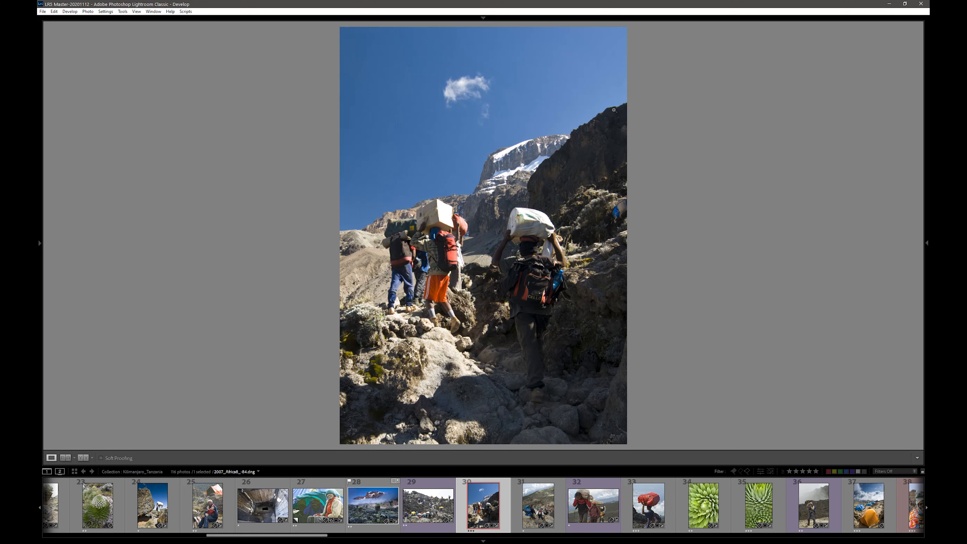
pyautogui.press('Right')
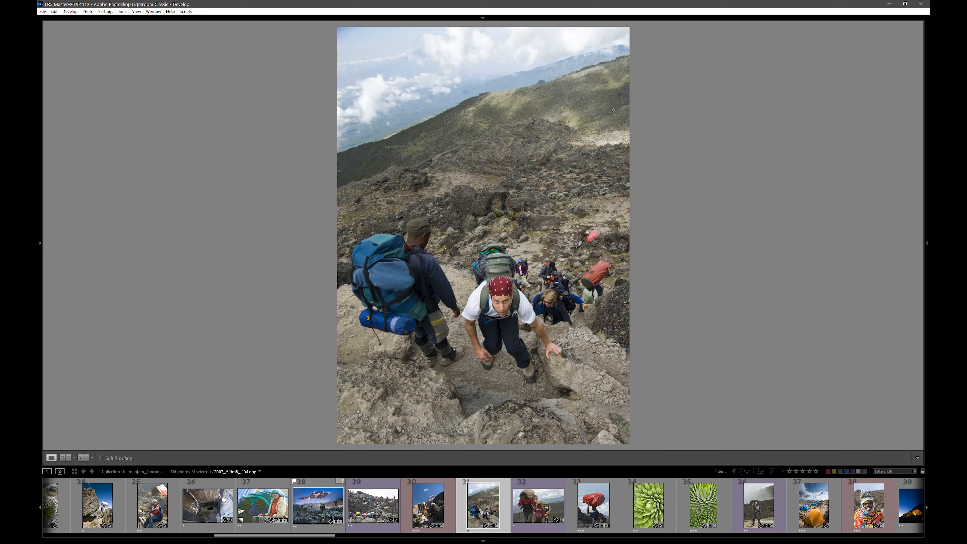
pyautogui.press('Right')
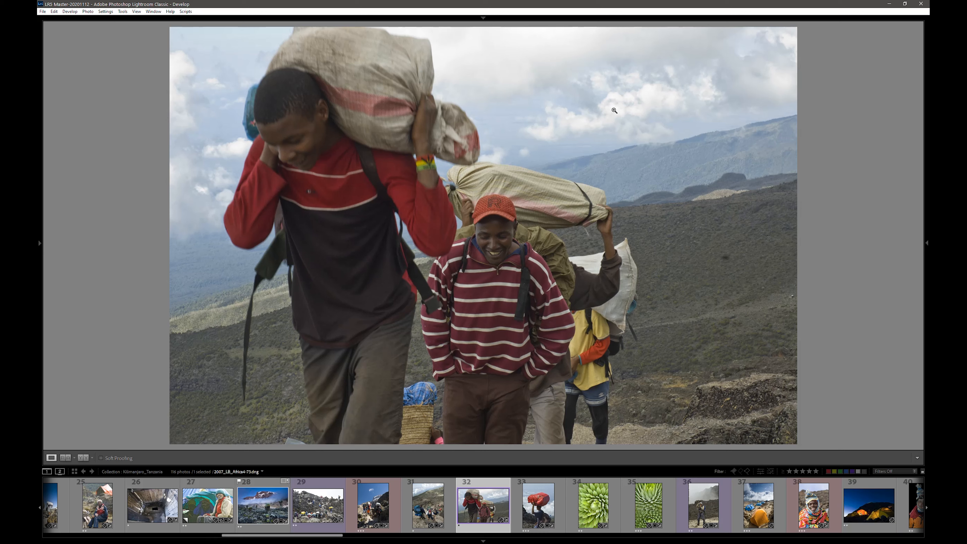
pyautogui.press('Right')
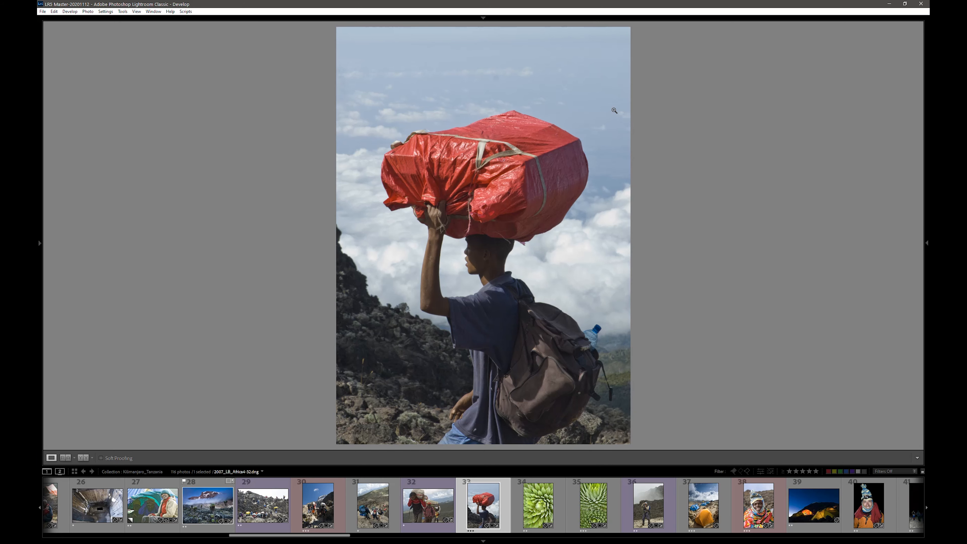
pyautogui.press('Right')
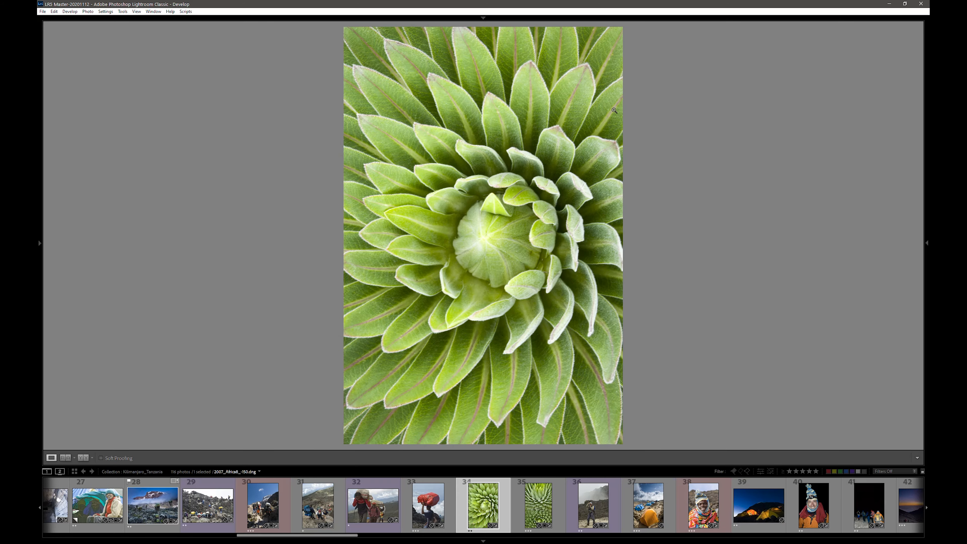
pyautogui.press('Right')
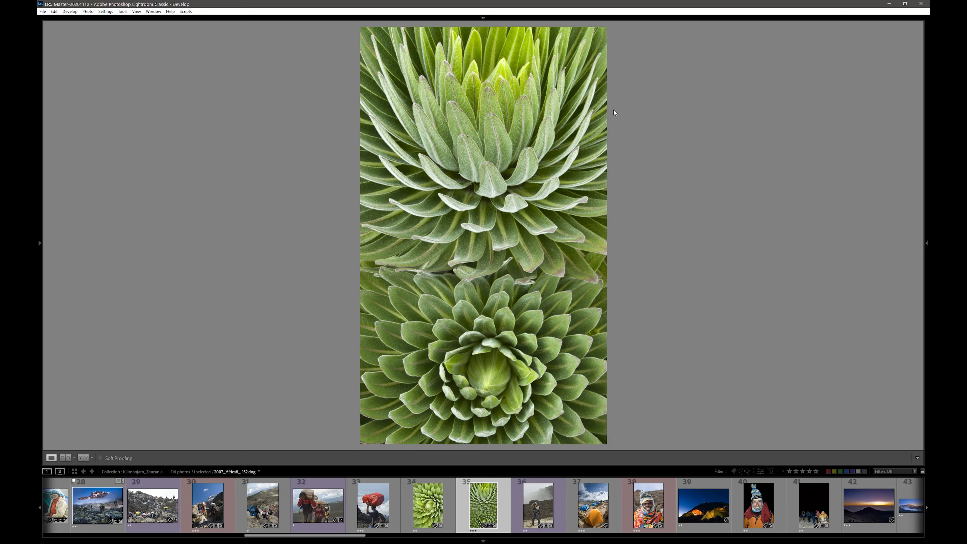
pyautogui.press('Right')
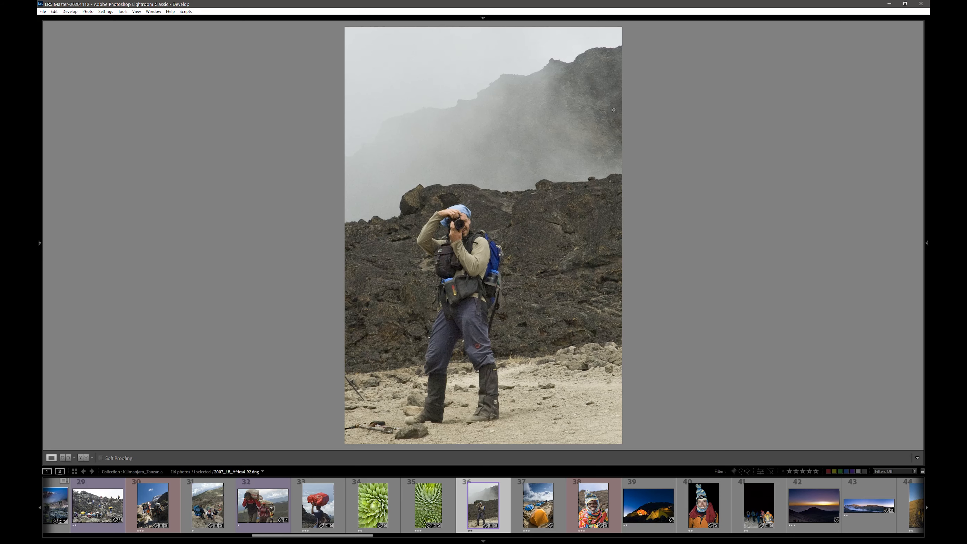
pyautogui.press('Right')
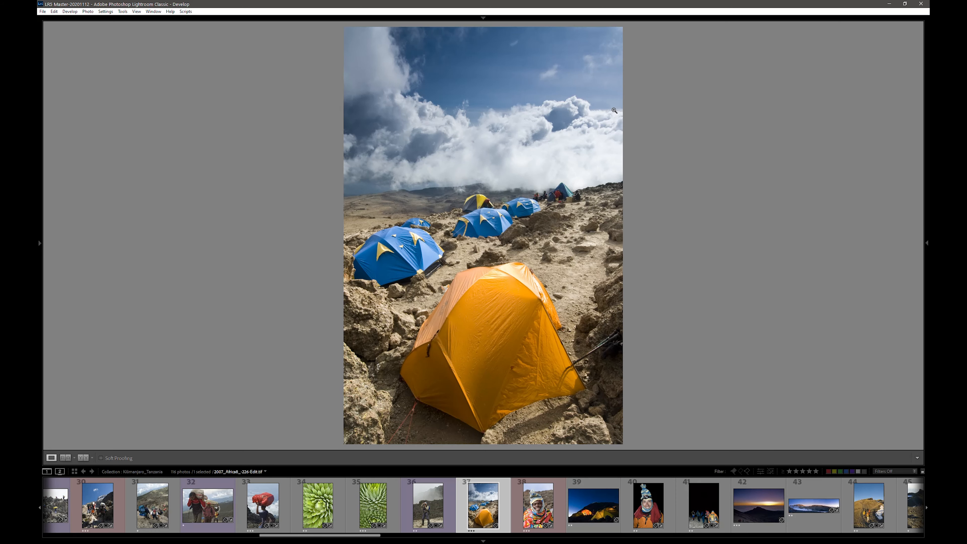
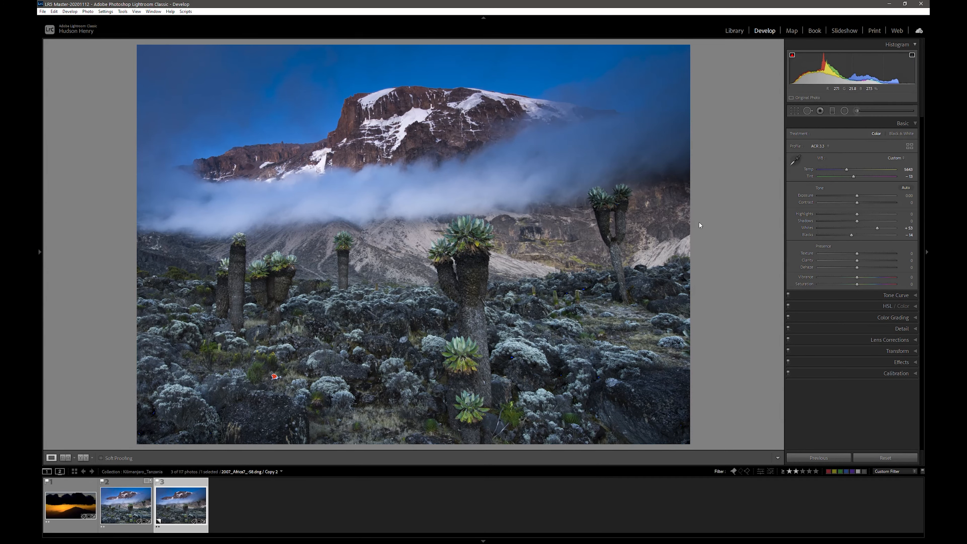
# Set Highlights to −39, then draw a graduated filter with only Exposure raised to 0.77 across the cloud band below the mountain
pyautogui.moveTo(857, 214); pyautogui.dragTo(852, 215)
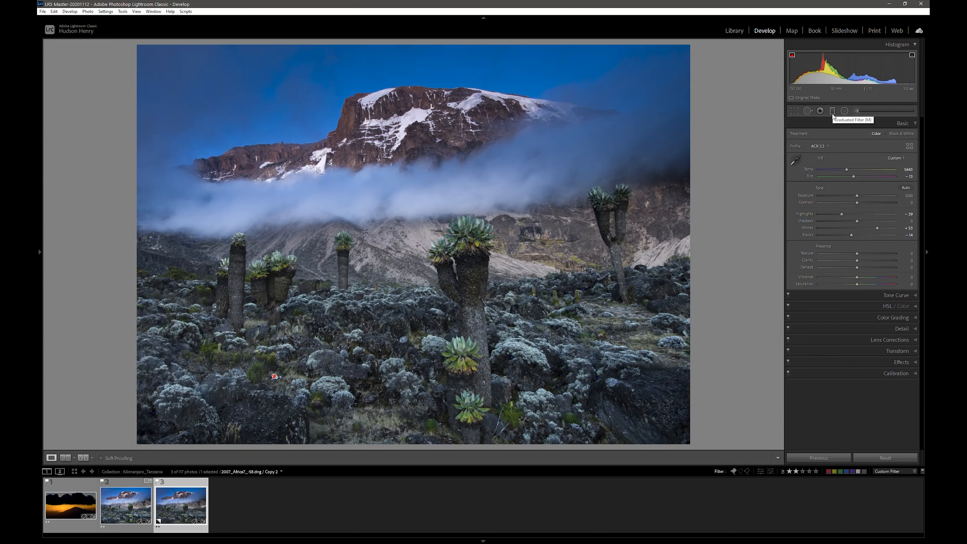
pyautogui.click(832, 114)
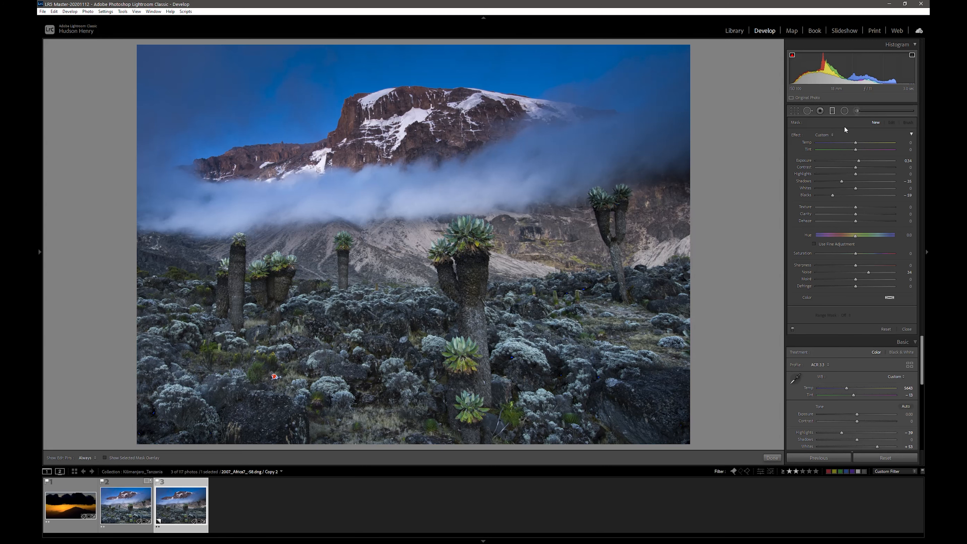
pyautogui.press('alt')
pyautogui.doubleClick(806, 182)
pyautogui.doubleClick(806, 195)
pyautogui.moveTo(857, 162); pyautogui.dragTo(865, 163)
pyautogui.moveTo(405, 178); pyautogui.dragTo(409, 229)
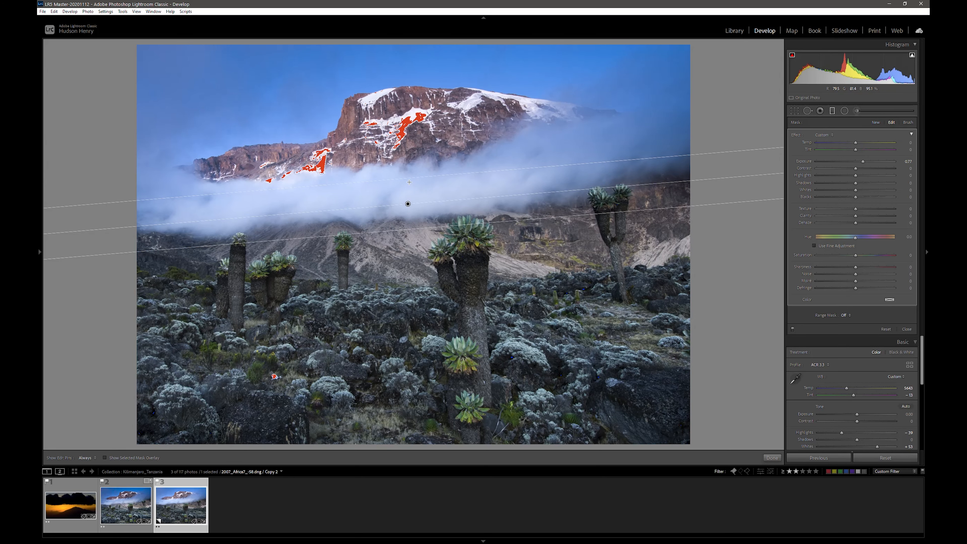
# Widen the graduated filter's transition slightly on both sides and fine-tune its tilt along the cloud band
pyautogui.moveTo(408, 177); pyautogui.dragTo(408, 170)
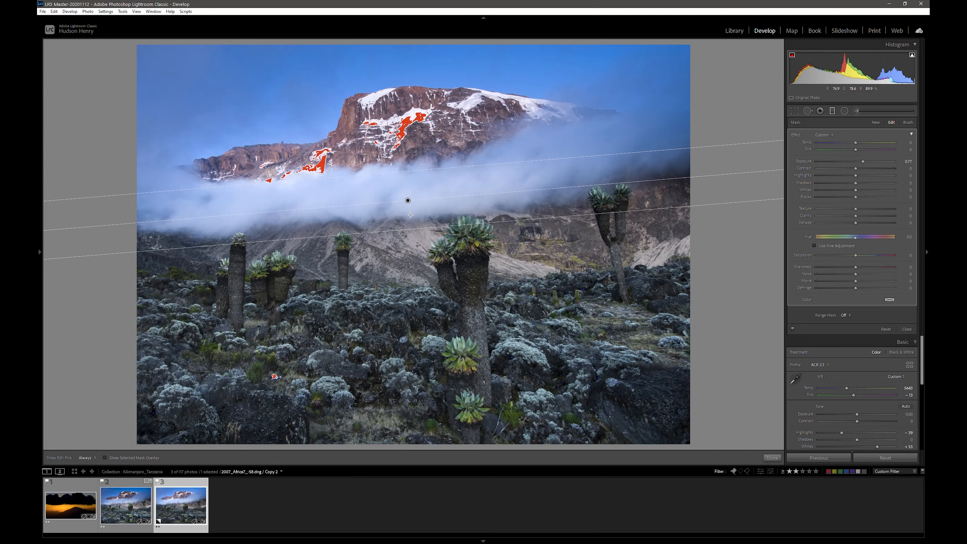
pyautogui.moveTo(411, 231); pyautogui.dragTo(412, 235)
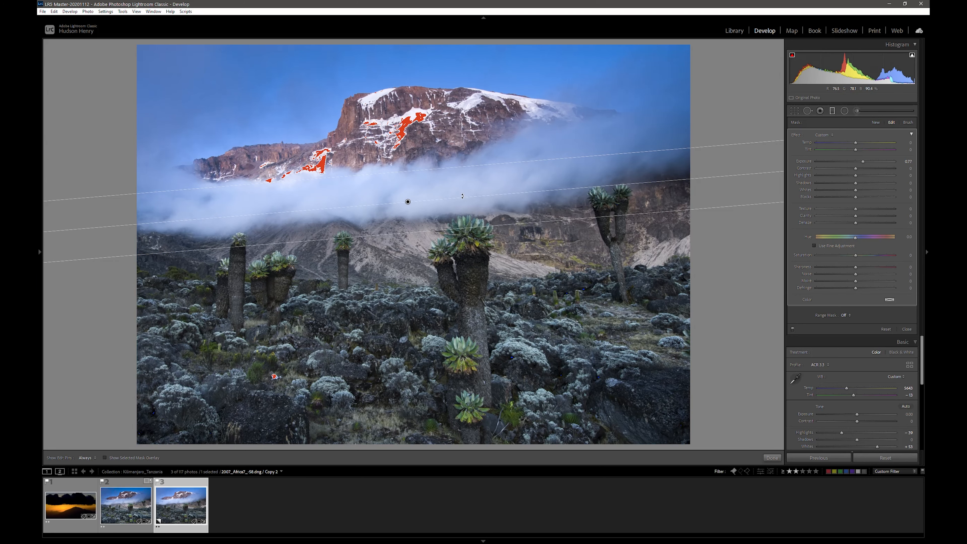
pyautogui.moveTo(457, 199); pyautogui.dragTo(460, 197)
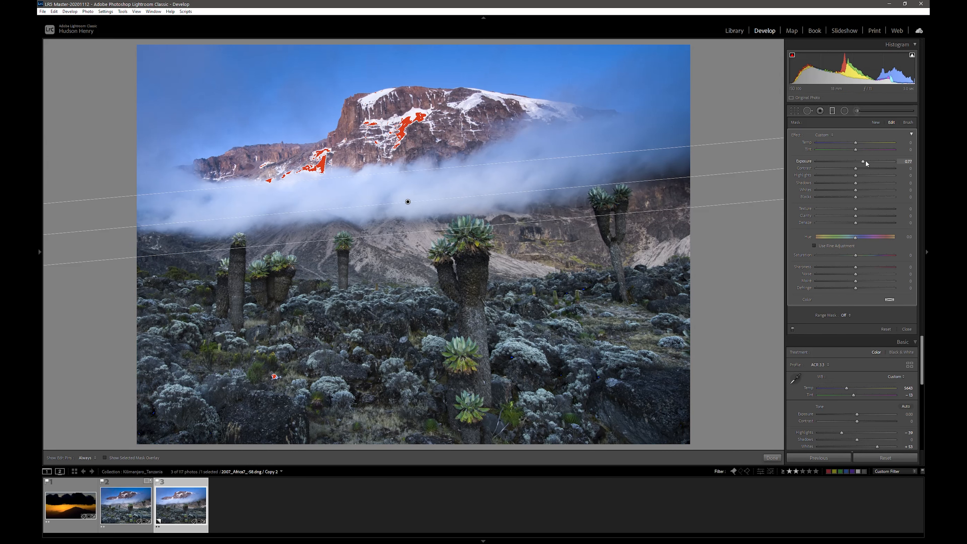
# Set the graduated filter's Highlights to −13, Shadows to 33, Whites to −53 and Exposure to 0.81, and finish editing it
pyautogui.moveTo(856, 190)
pyautogui.mouseDown()
pyautogui.moveTo(831, 192)
pyautogui.moveTo(850, 175)
pyautogui.mouseUp()
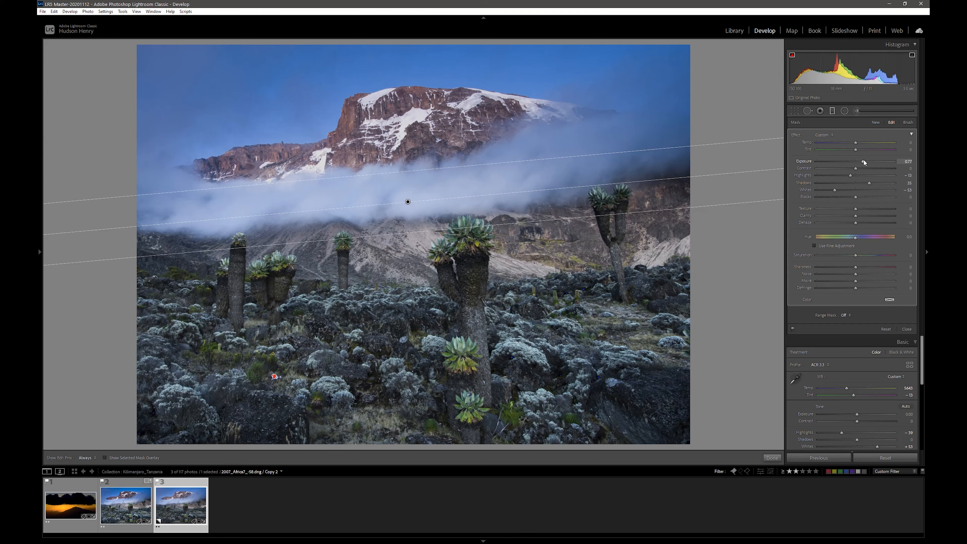
pyautogui.moveTo(864, 163); pyautogui.dragTo(865, 163)
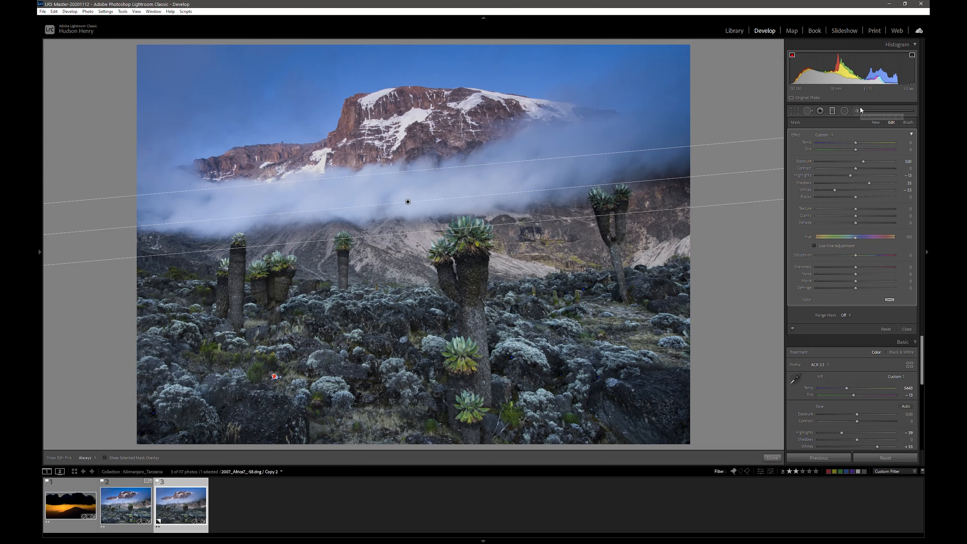
pyautogui.click(833, 111)
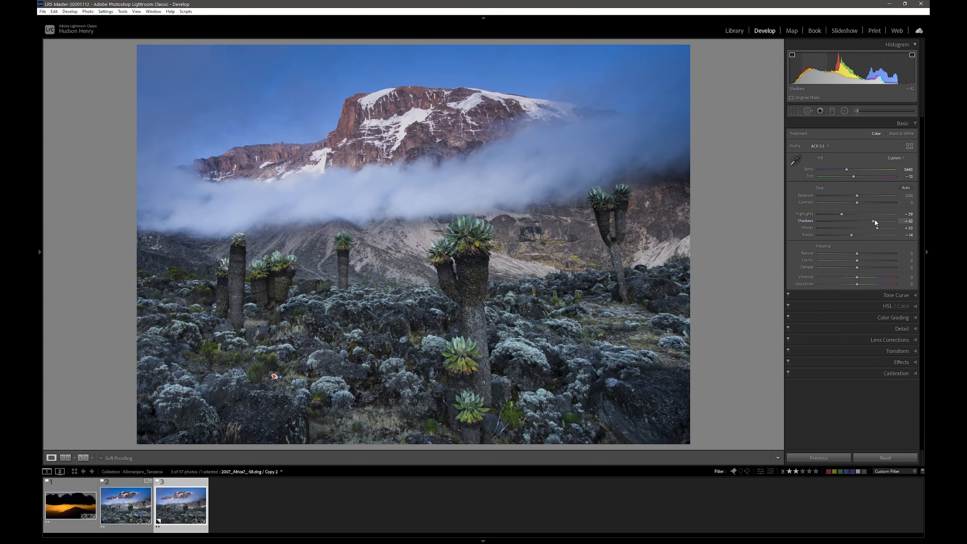
# Adjust the overall tone to Shadows +67, Highlights −44, Contrast −2 and Exposure +0.07
pyautogui.moveTo(874, 220); pyautogui.dragTo(840, 214)
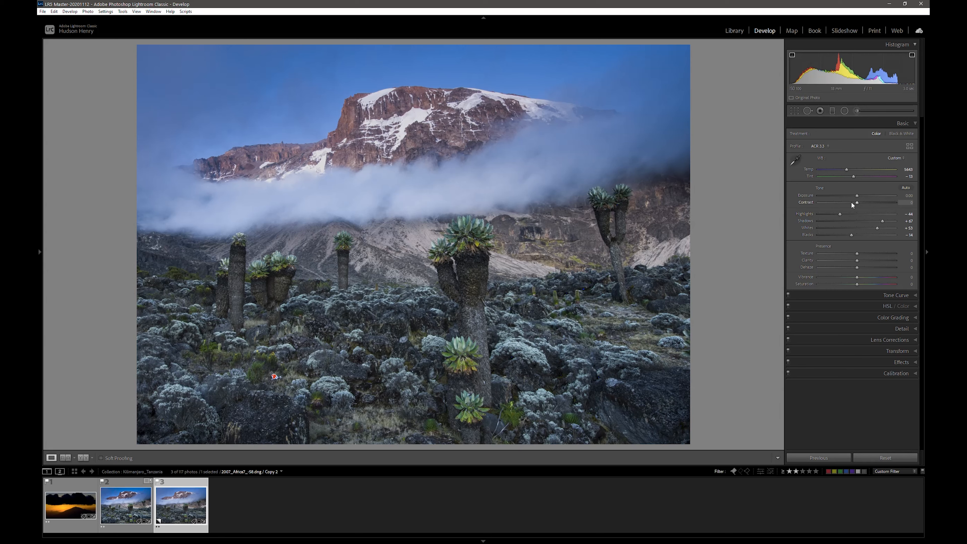
pyautogui.moveTo(859, 204); pyautogui.dragTo(857, 195)
# Heal the red spot among the foreground bushes using a source near the grassy rocks at the bottom, and inspect the area at closer zoom
pyautogui.click(808, 111)
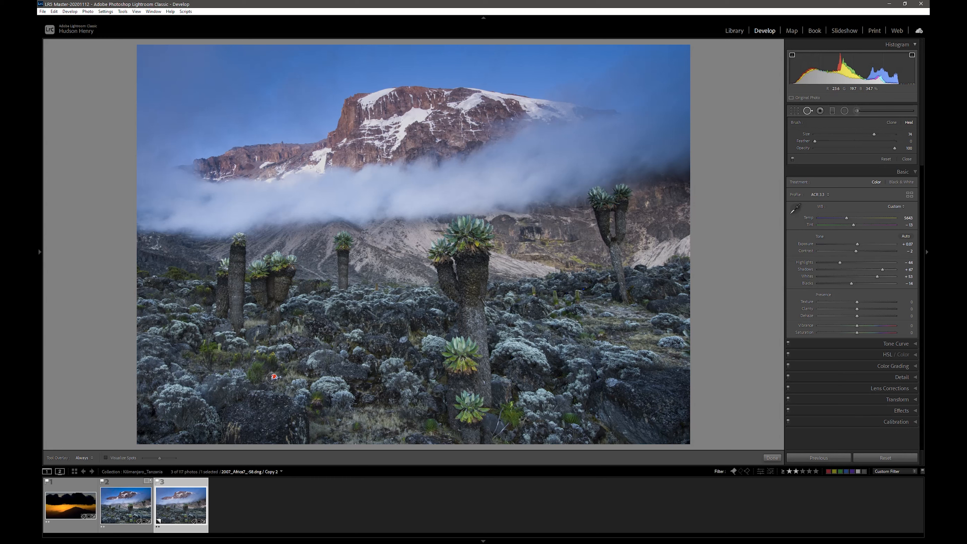
pyautogui.click(273, 377)
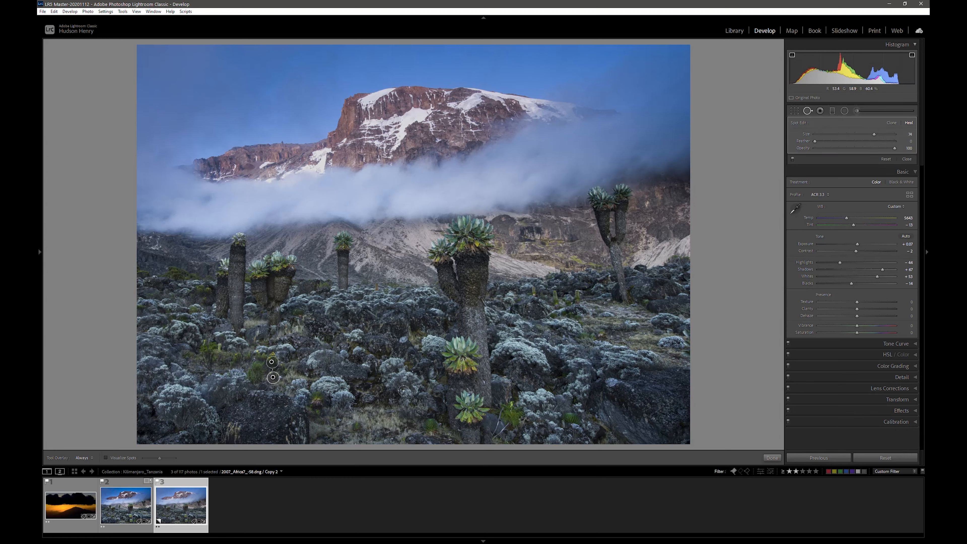
pyautogui.moveTo(268, 363)
pyautogui.mouseDown()
pyautogui.moveTo(323, 426)
pyautogui.moveTo(367, 418)
pyautogui.mouseUp()
pyautogui.moveTo(367, 418); pyautogui.dragTo(367, 417)
pyautogui.click(809, 111)
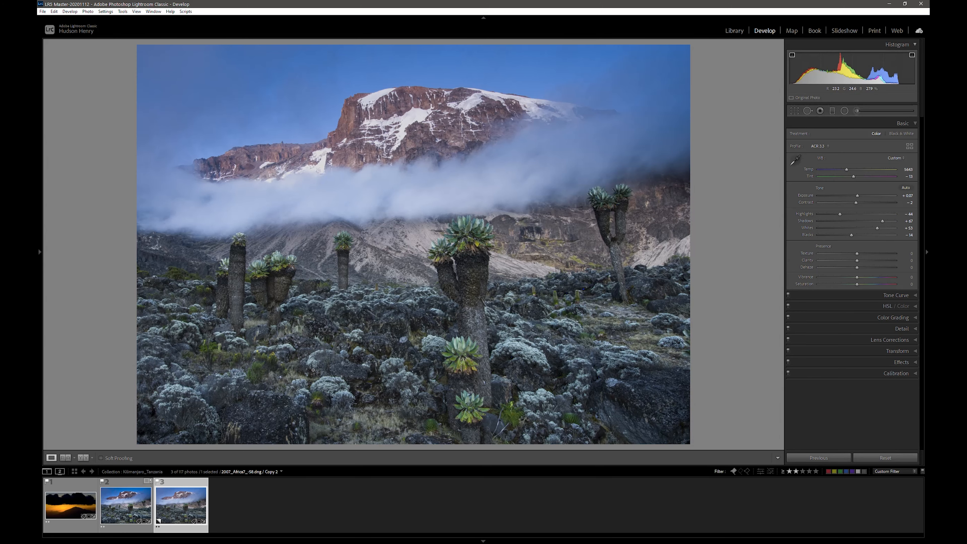
pyautogui.click(275, 381)
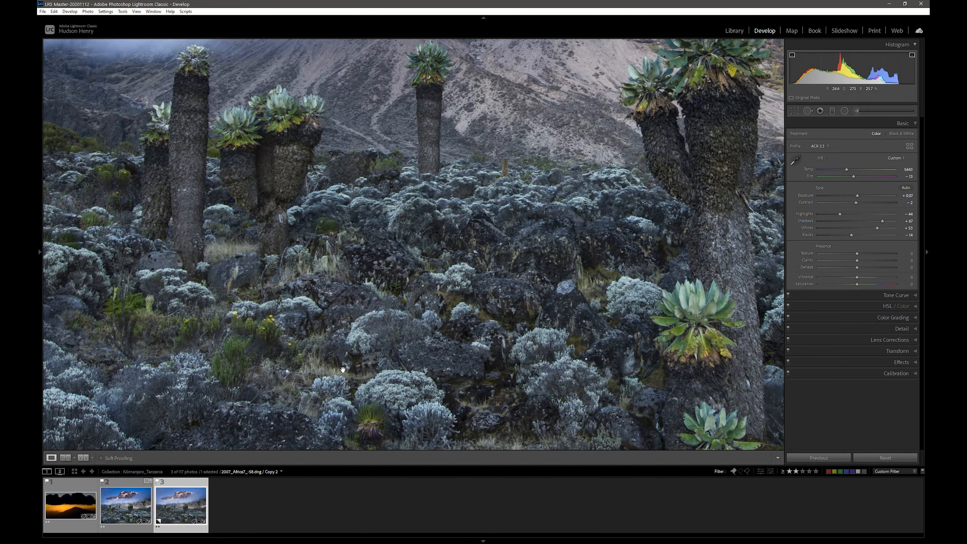
pyautogui.click(342, 371)
pyautogui.click(341, 371)
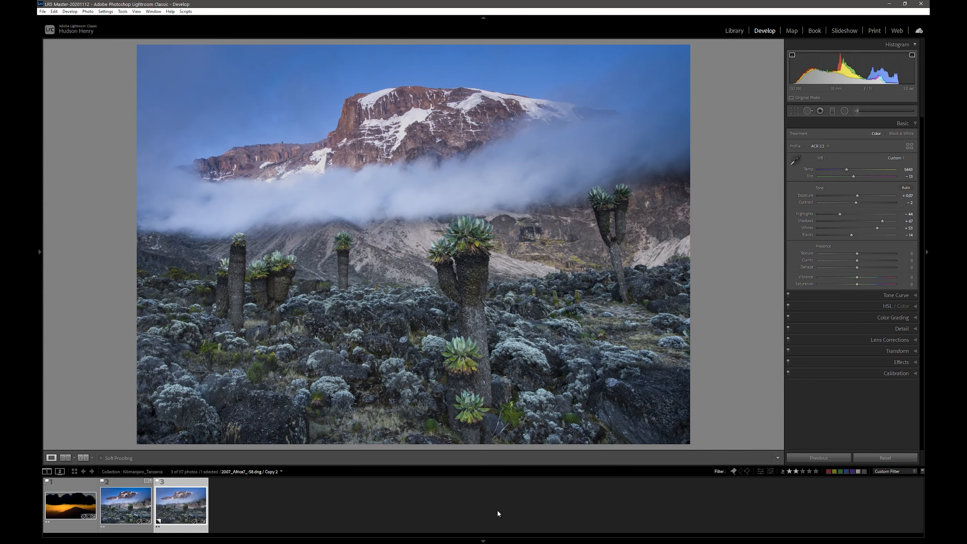
# Hide the filmstrip and reduce the existing graduated filter's Exposure to 0.63
pyautogui.click(483, 541)
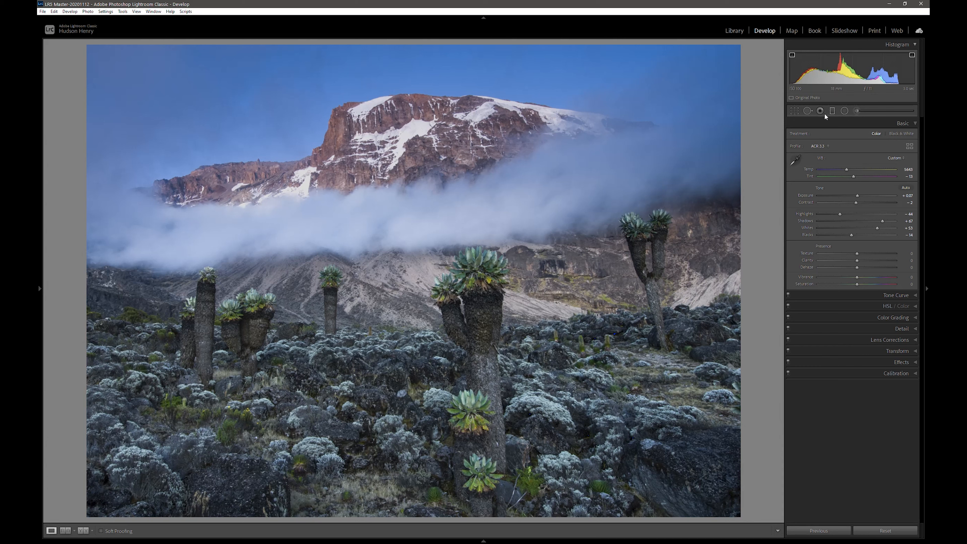
pyautogui.click(832, 111)
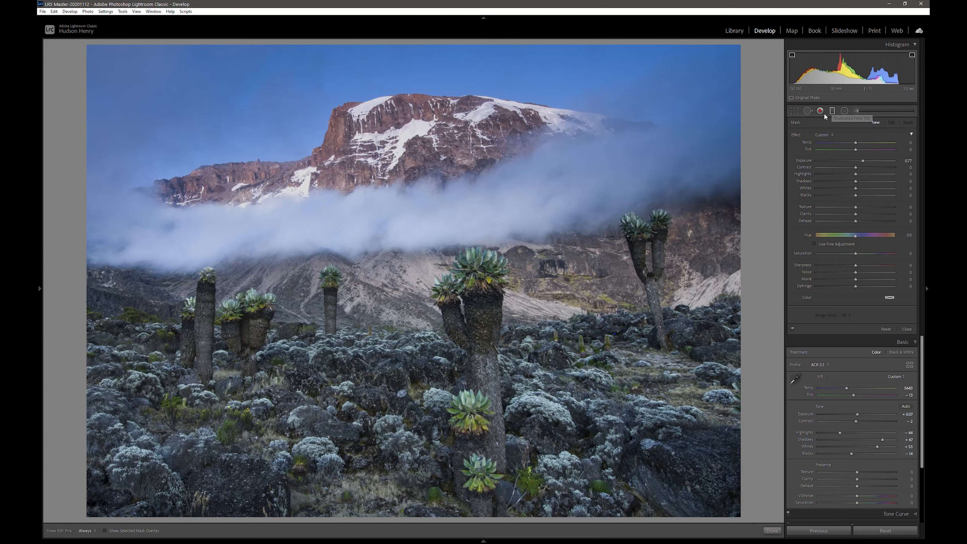
pyautogui.moveTo(407, 230); pyautogui.dragTo(404, 230)
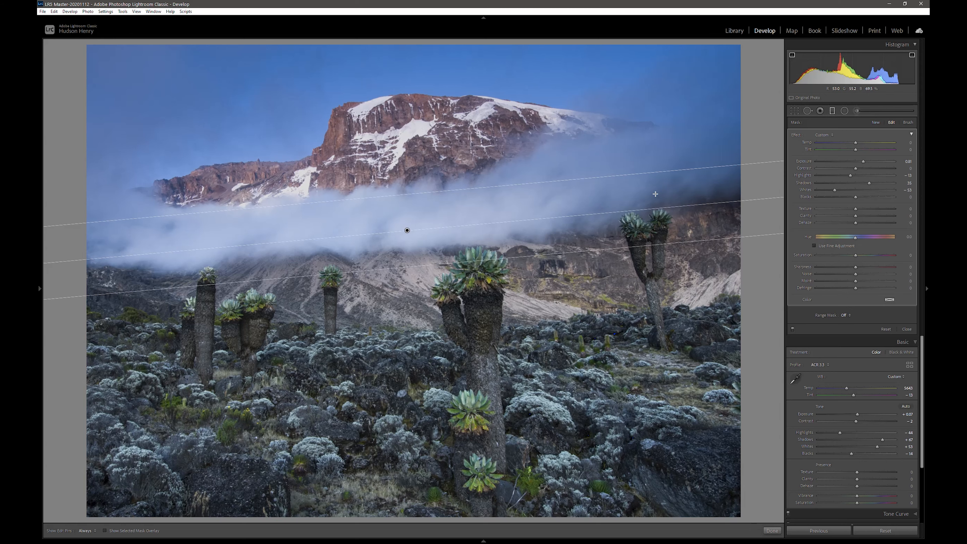
pyautogui.moveTo(863, 163); pyautogui.dragTo(862, 163)
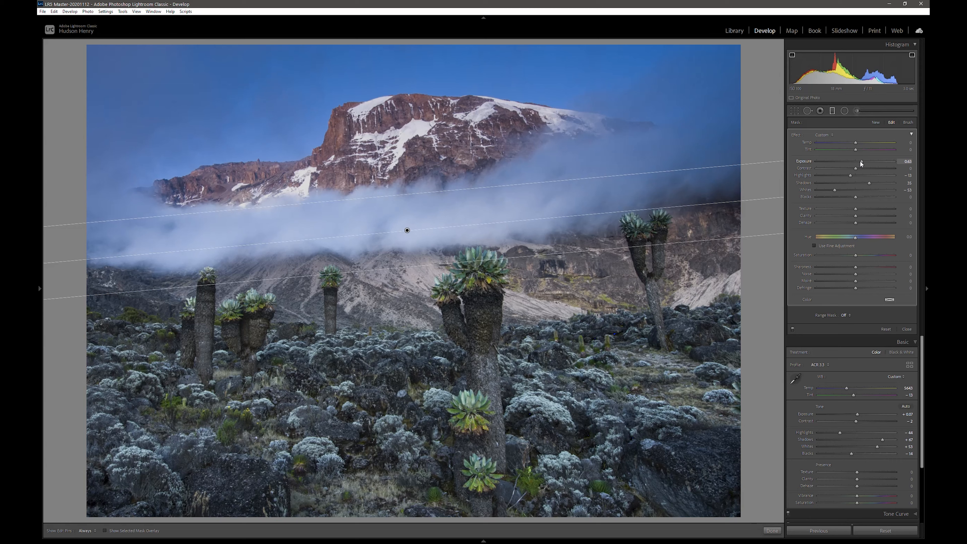
pyautogui.click(832, 111)
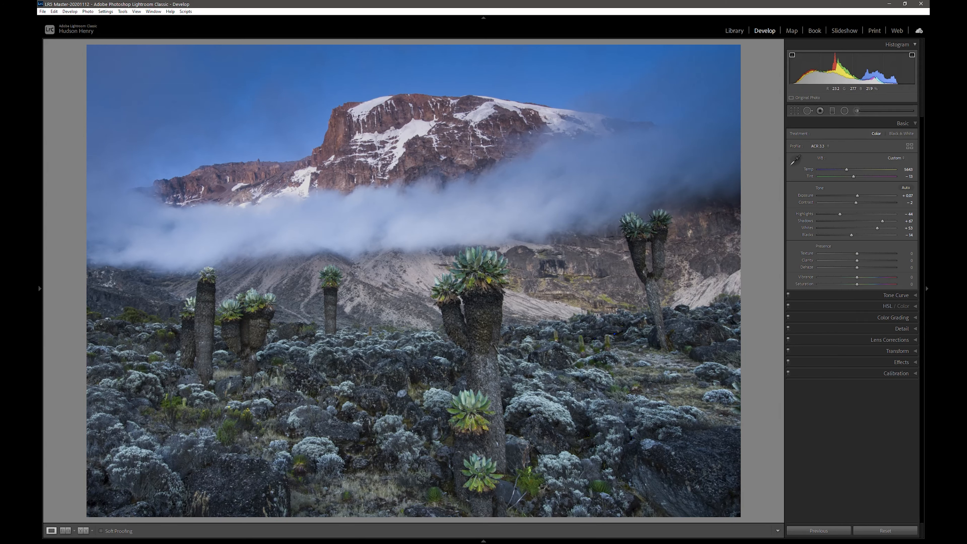
# Send a copy with Lightroom adjustments to ON1 Effects 2021 as a 16-bit PSD in Adobe RGB (1998)
pyautogui.rightClick(490, 265)
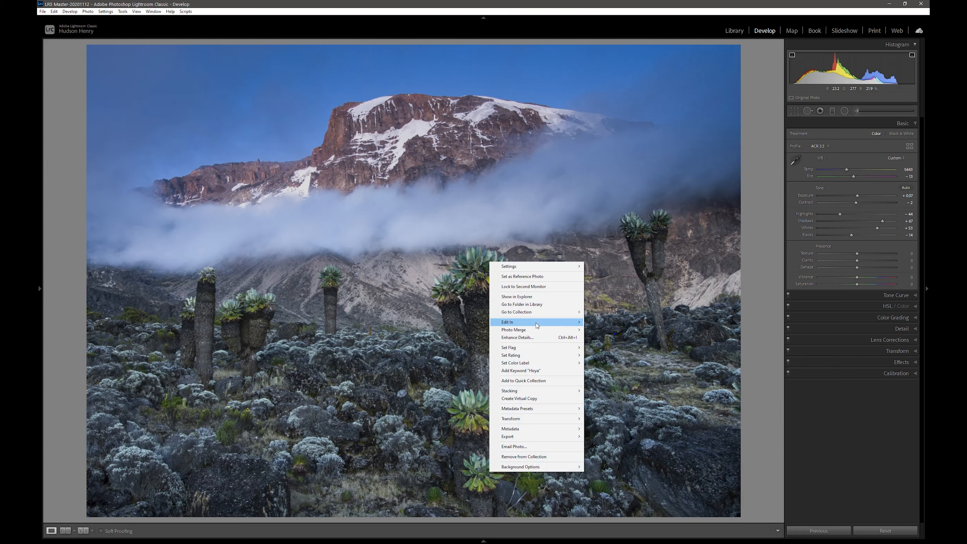
pyautogui.moveTo(537, 325)
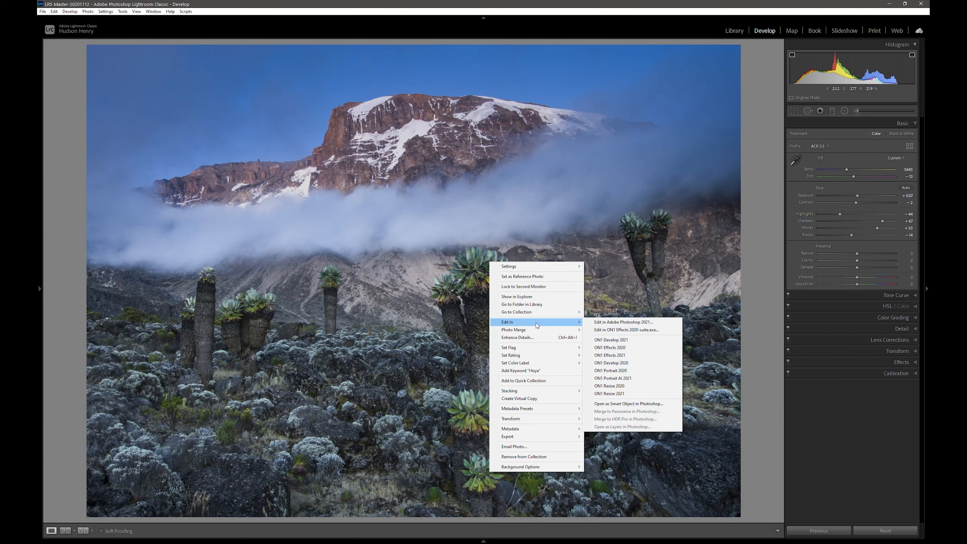
pyautogui.click(621, 358)
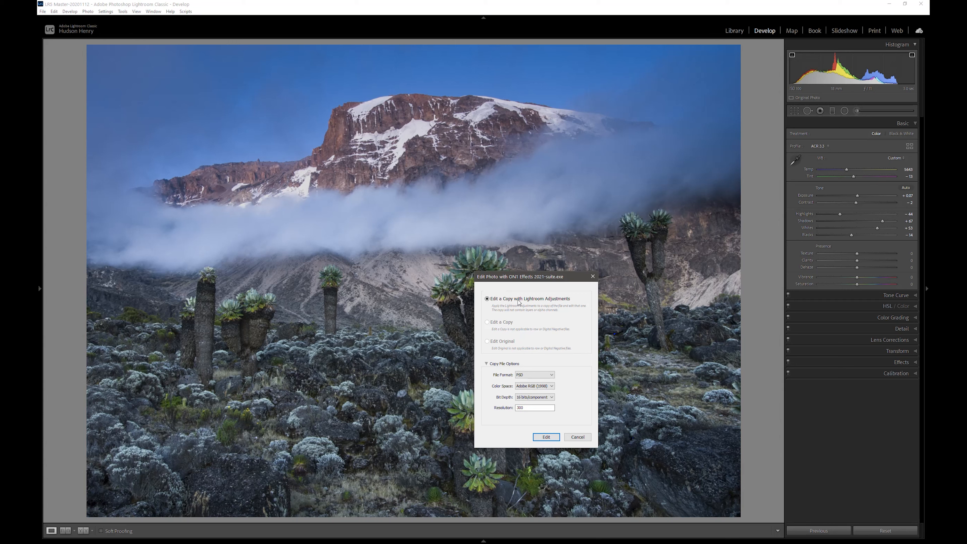
pyautogui.click(543, 391)
pyautogui.click(537, 392)
pyautogui.click(546, 438)
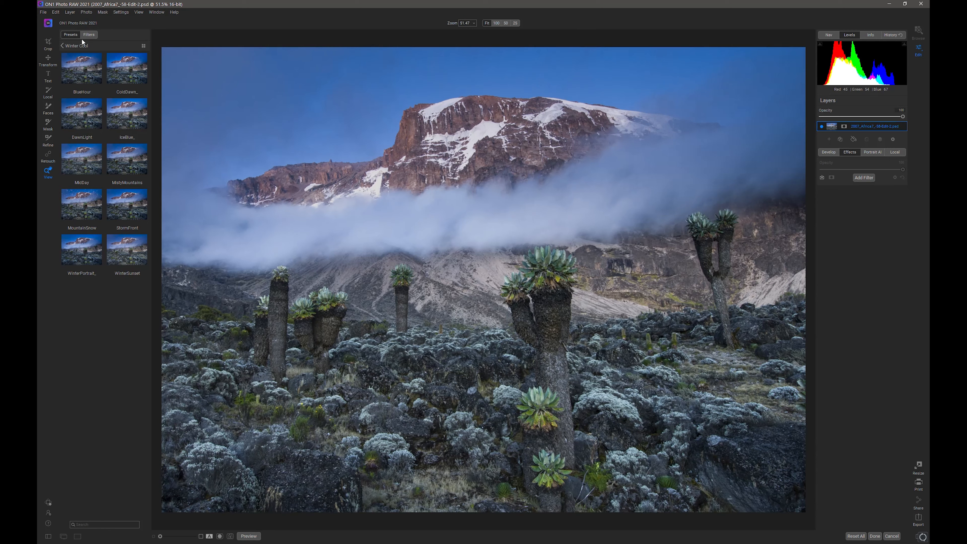
# Open the Winter Cool presets of the 2021 4-Seasons collection in the full-screen preview browser with large thumbnails
pyautogui.click(62, 46)
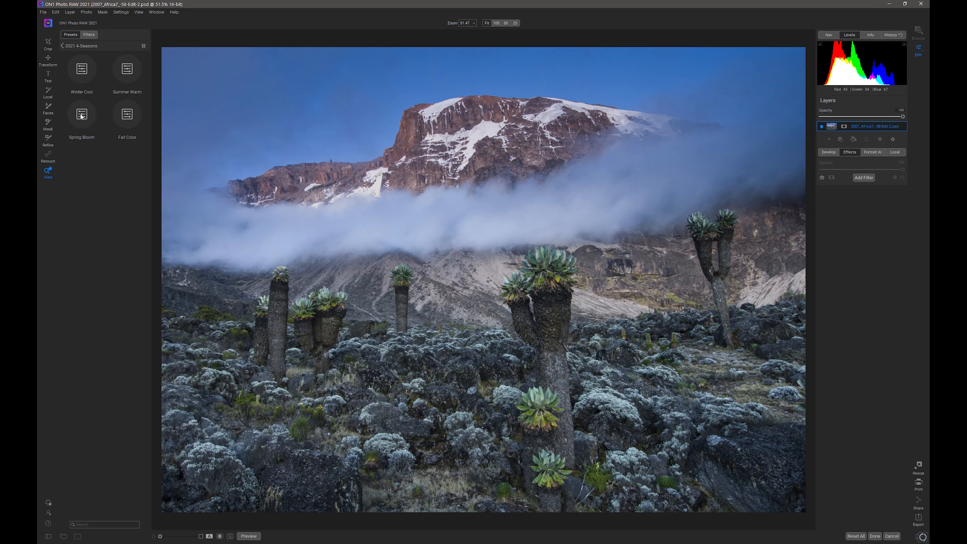
pyautogui.click(86, 70)
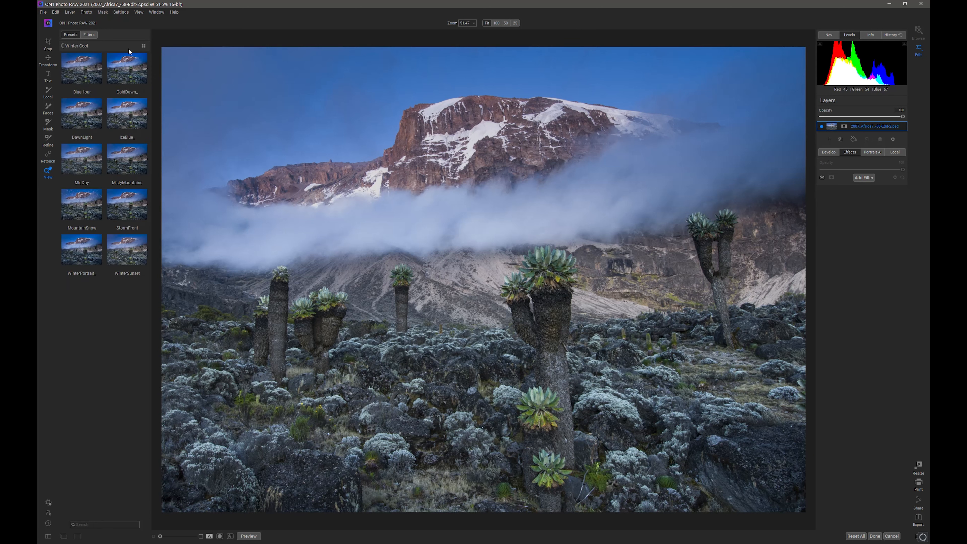
pyautogui.click(144, 45)
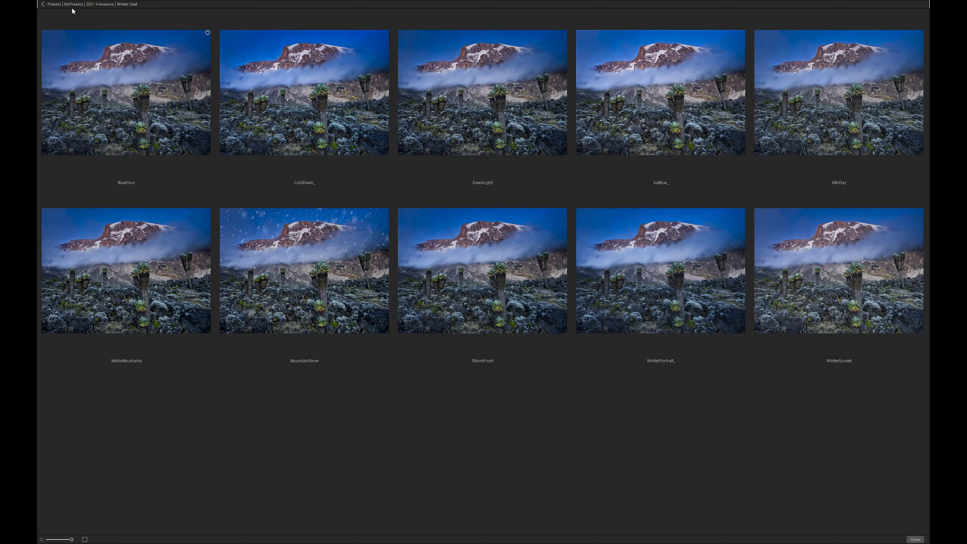
pyautogui.press('Escape')
pyautogui.click(144, 46)
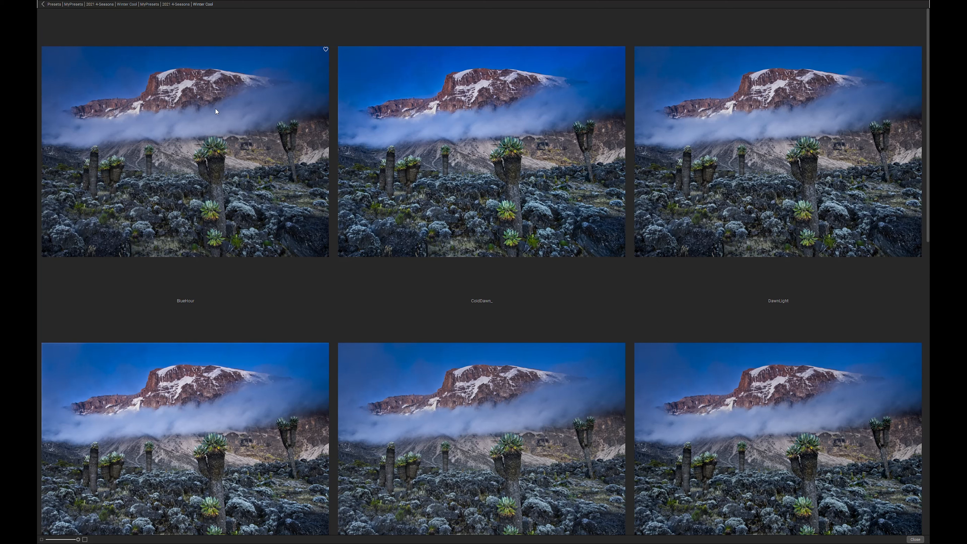
# Compare the Winter Cool preset previews on the mountain photo, from BlueHour through WinterSunset
pyautogui.scroll(-2, 669, 386)
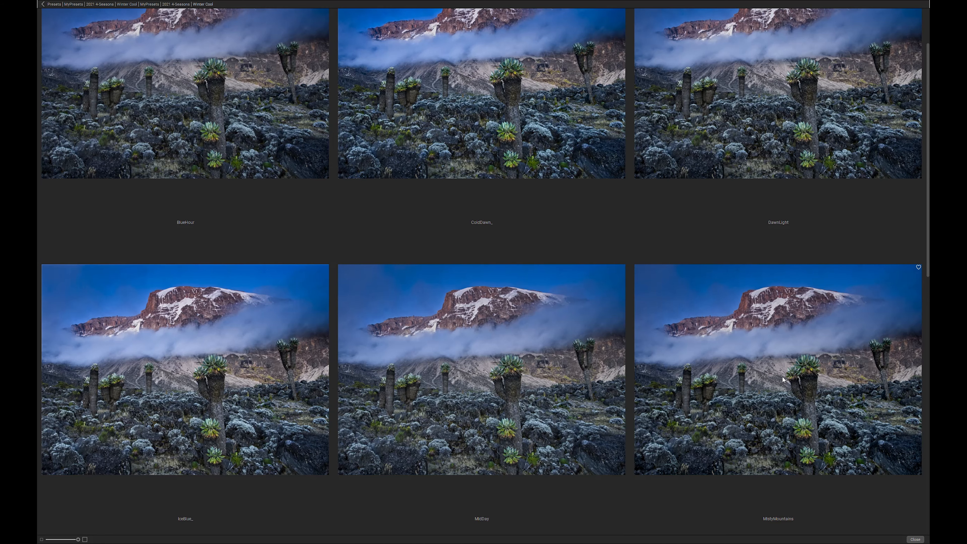
pyautogui.scroll(-2, 783, 377)
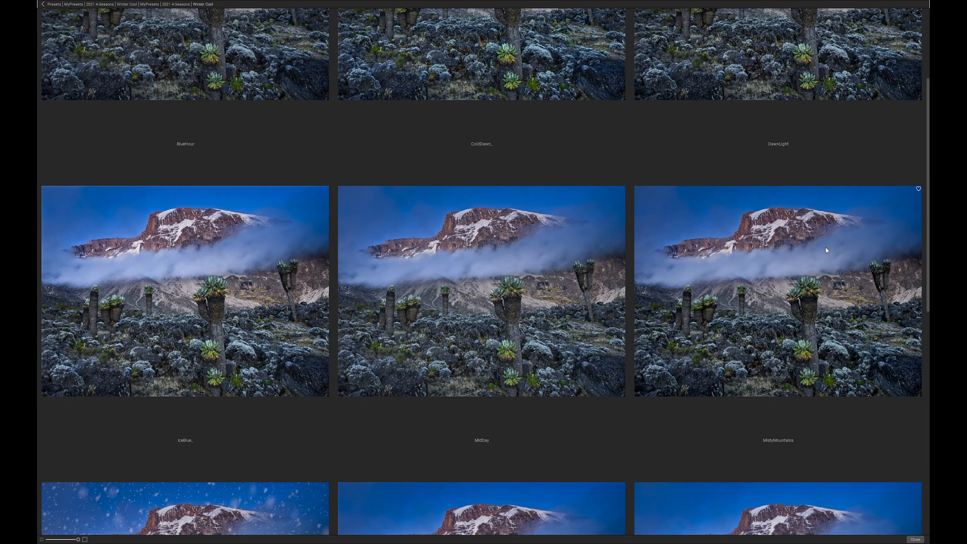
pyautogui.scroll(-4, 787, 271)
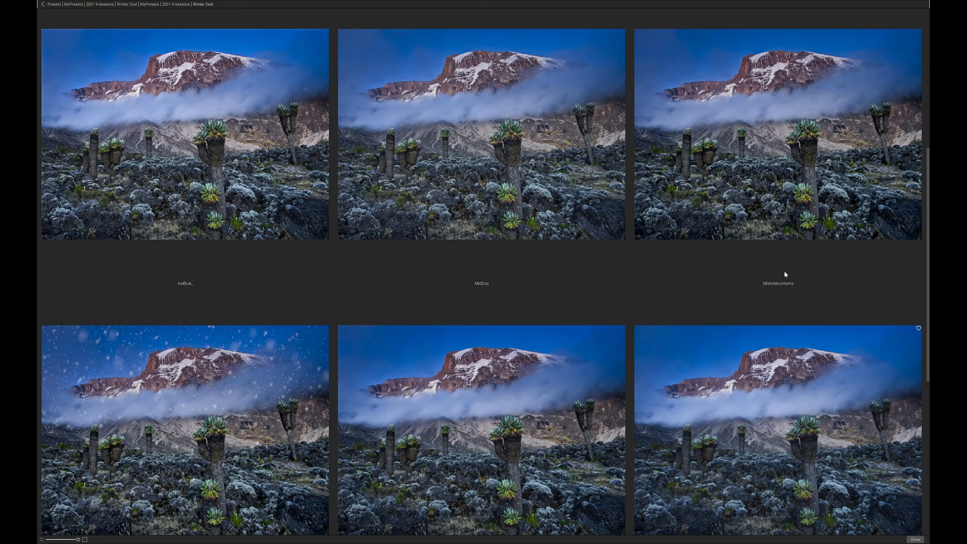
pyautogui.scroll(-4, 784, 272)
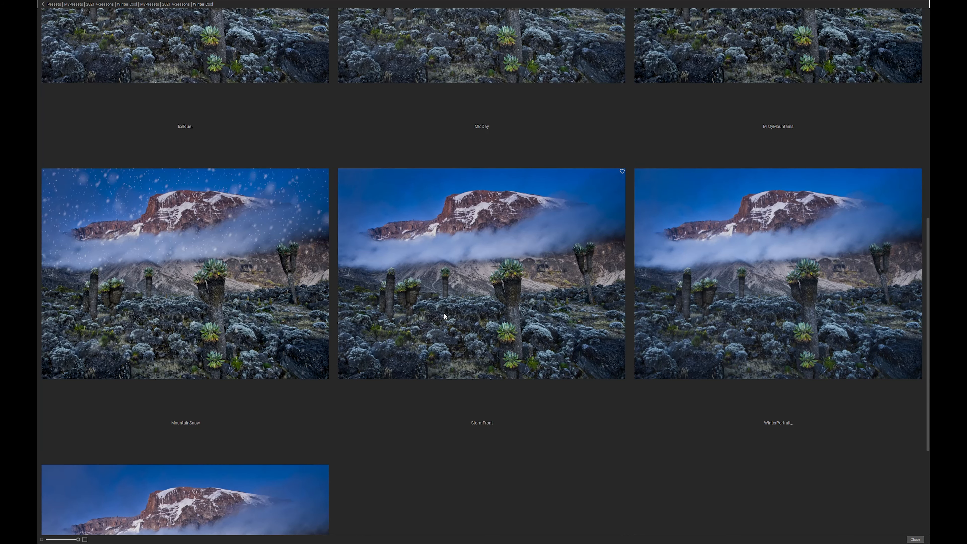
pyautogui.scroll(-2, 458, 322)
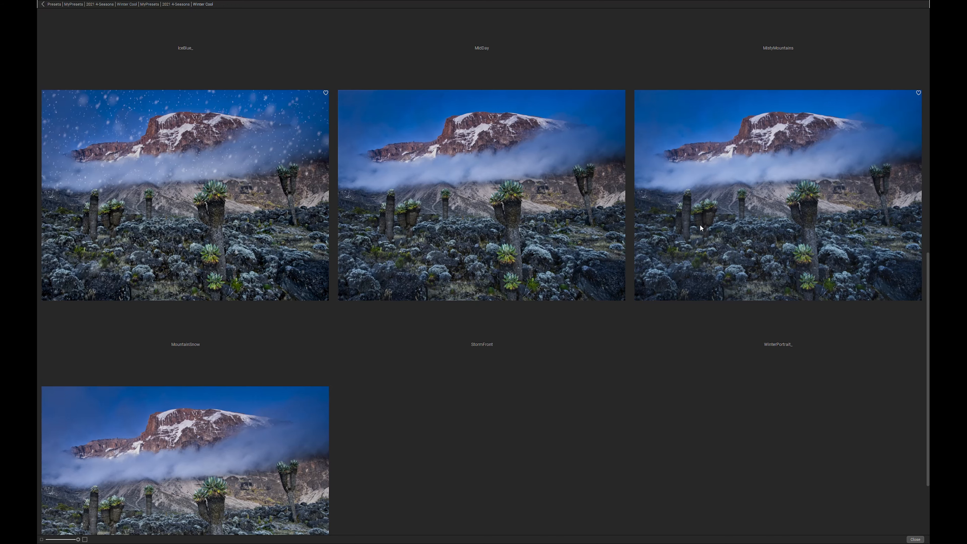
pyautogui.scroll(-3, 564, 310)
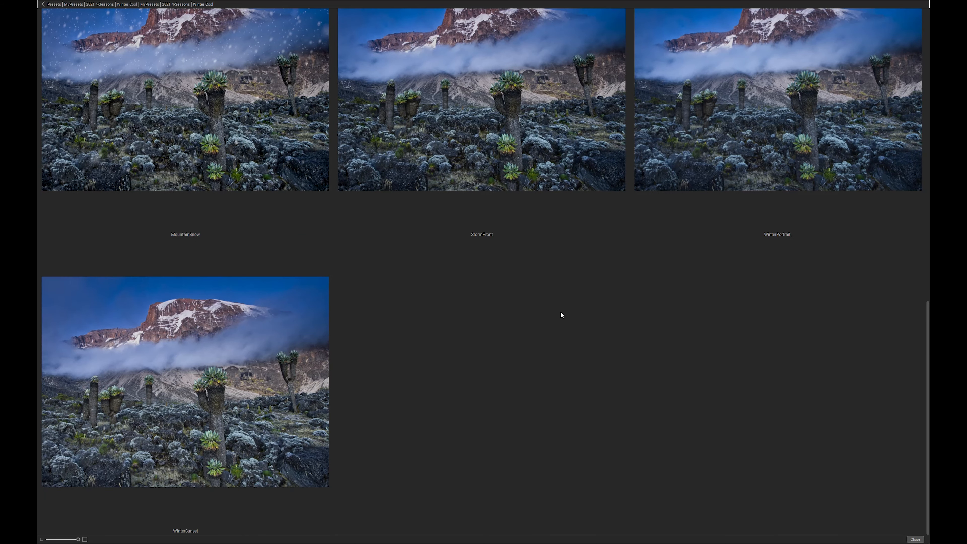
pyautogui.scroll(12, 560, 313)
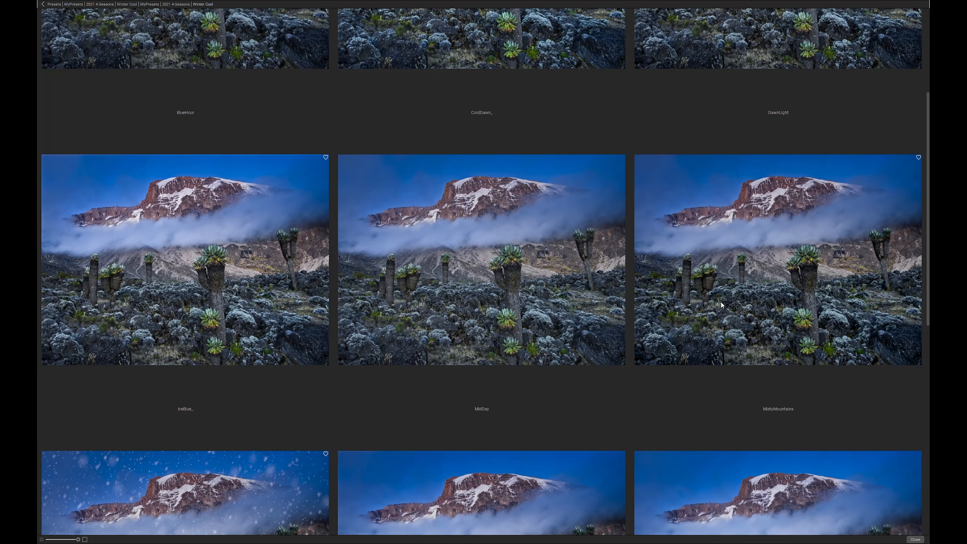
# Apply the MistyMountains preset, compare the photo with and without its Vignette filter, and delete the Vignette
pyautogui.click(715, 312)
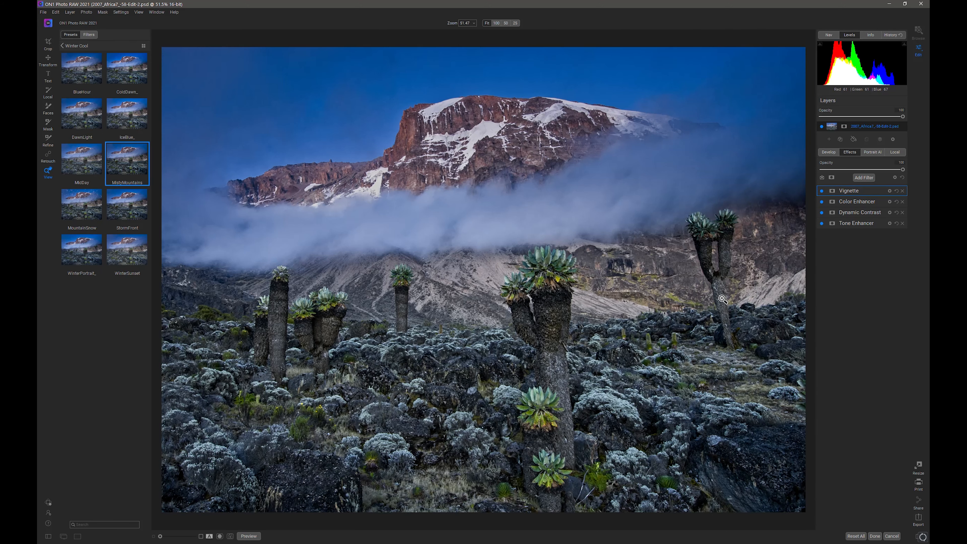
pyautogui.click(823, 190)
pyautogui.click(823, 190)
pyautogui.click(823, 190)
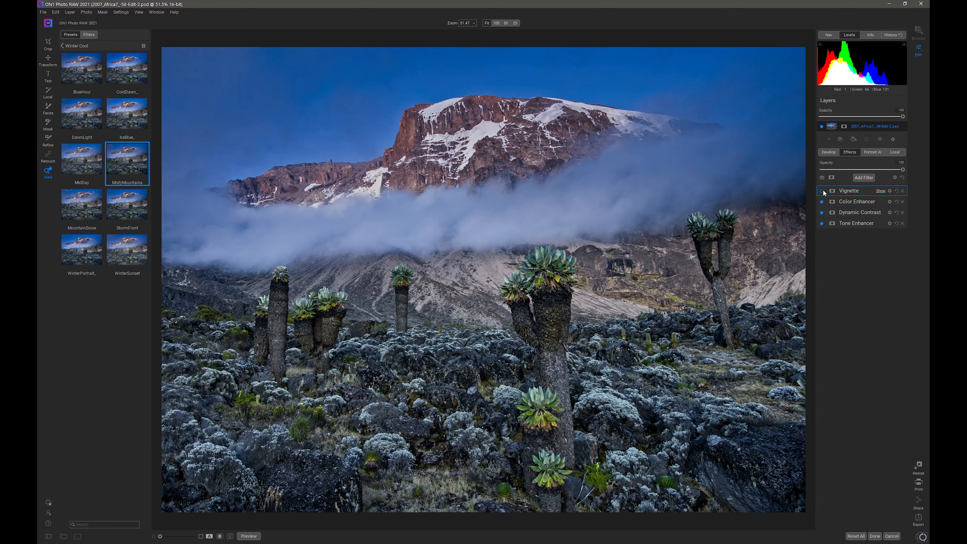
pyautogui.click(903, 190)
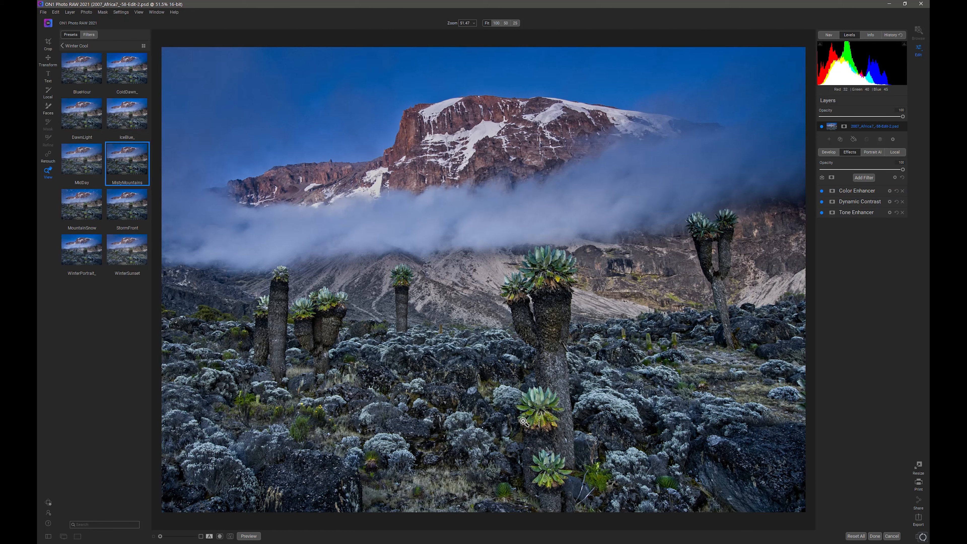
# Compare the photo with and without the Color Enhancer filter, view its settings, and leave the filter switched off
pyautogui.click(822, 191)
pyautogui.click(822, 190)
pyautogui.click(822, 191)
pyautogui.click(822, 191)
pyautogui.click(822, 190)
pyautogui.click(822, 191)
pyautogui.click(822, 191)
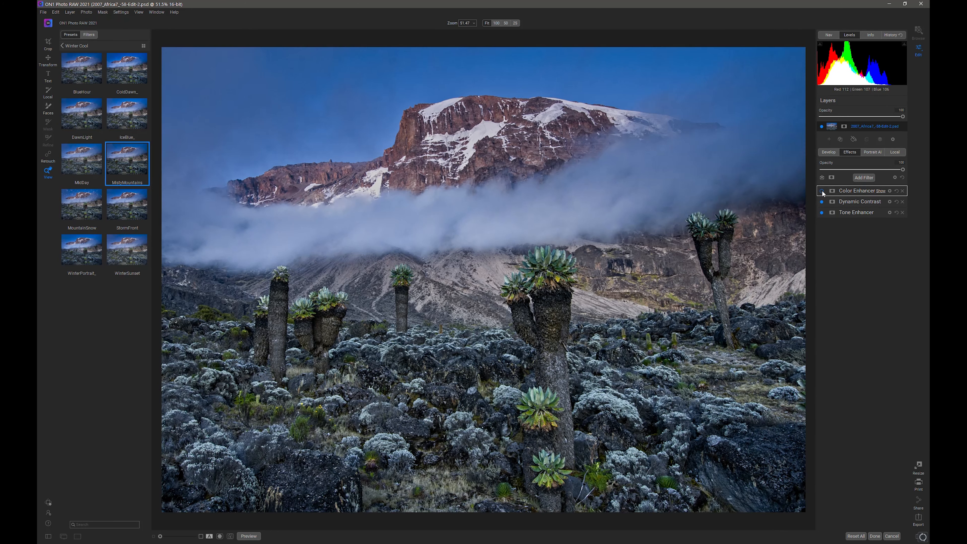
pyautogui.click(822, 191)
pyautogui.click(822, 191)
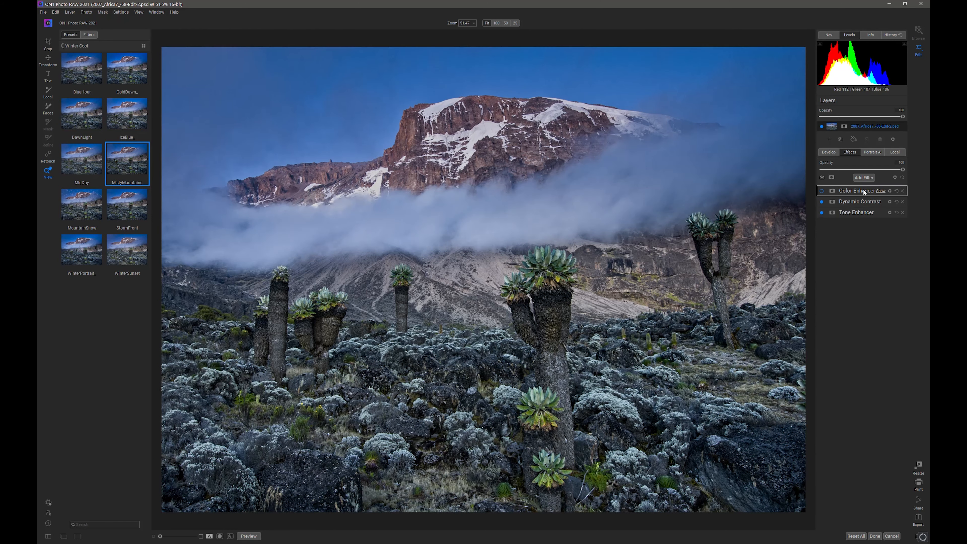
pyautogui.click(864, 190)
pyautogui.click(821, 190)
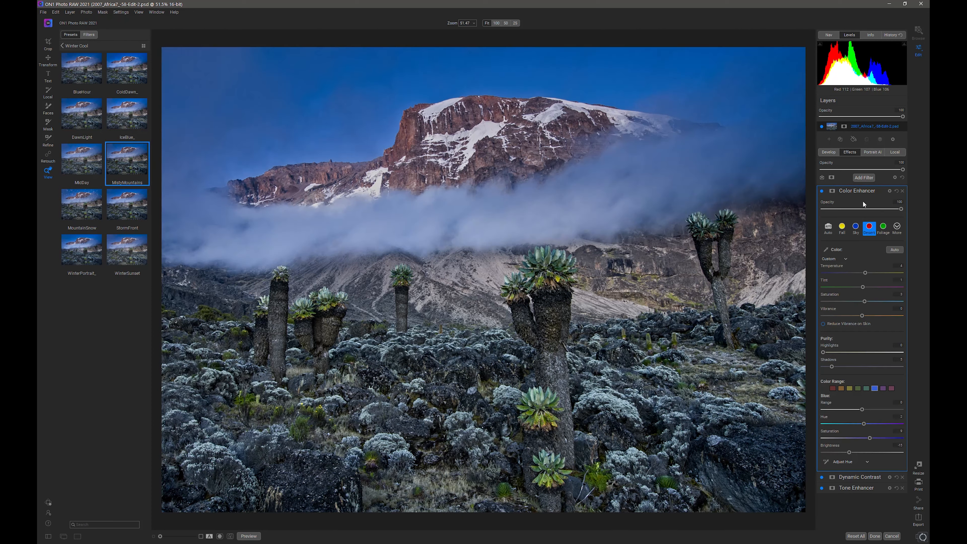
pyautogui.click(822, 190)
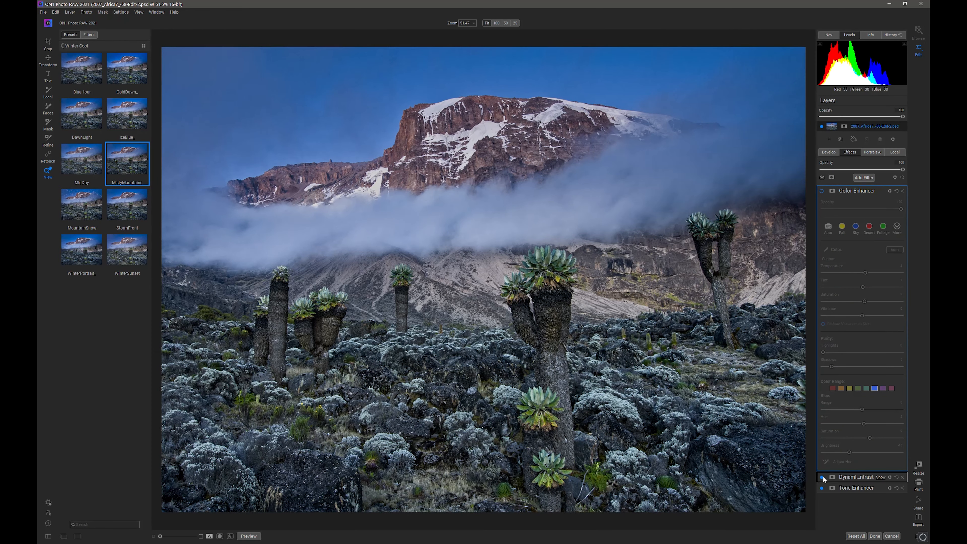
# Inspect the Dynamic Contrast settings, compare the photo with and without that filter, and switch it off
pyautogui.click(840, 477)
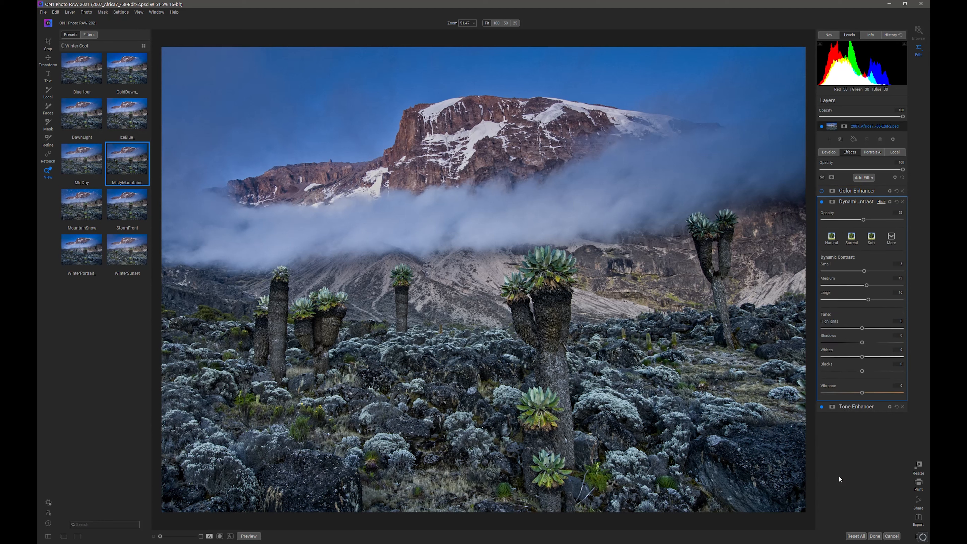
pyautogui.click(861, 202)
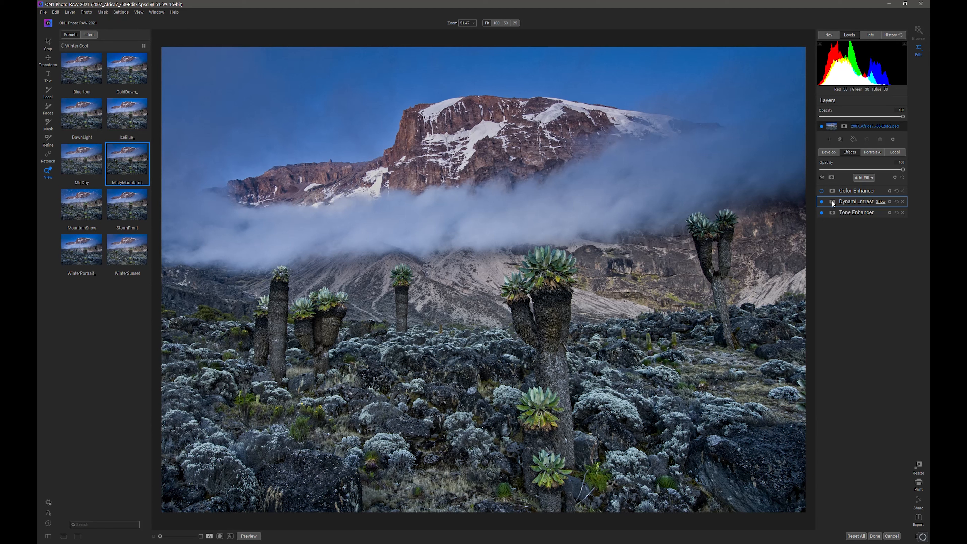
pyautogui.click(821, 203)
pyautogui.click(820, 202)
pyautogui.click(822, 202)
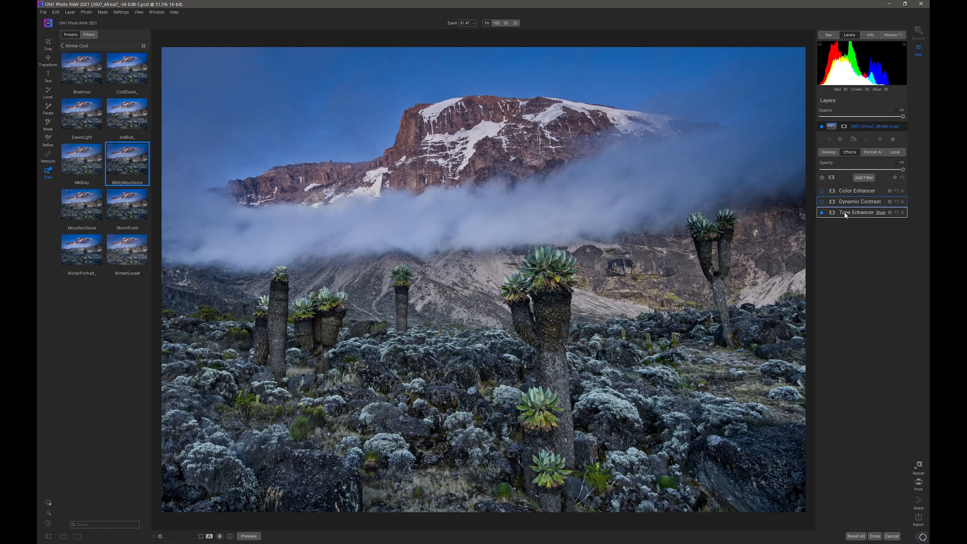
# Raise Highlights, Whites and Blacks and add slight Contrast in the Tone Enhancer filter, then compare with and without it
pyautogui.click(845, 213)
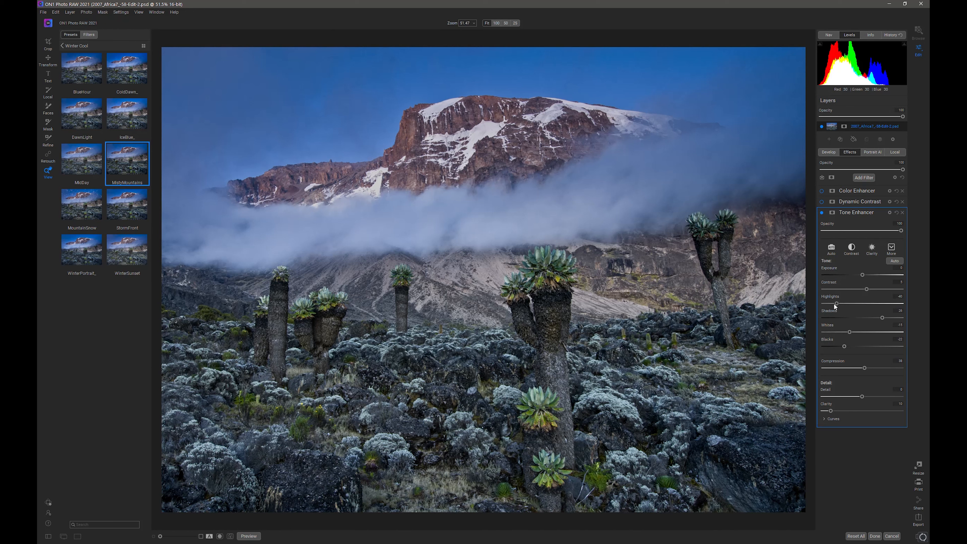
pyautogui.moveTo(834, 304); pyautogui.dragTo(850, 304)
pyautogui.moveTo(858, 346); pyautogui.dragTo(852, 346)
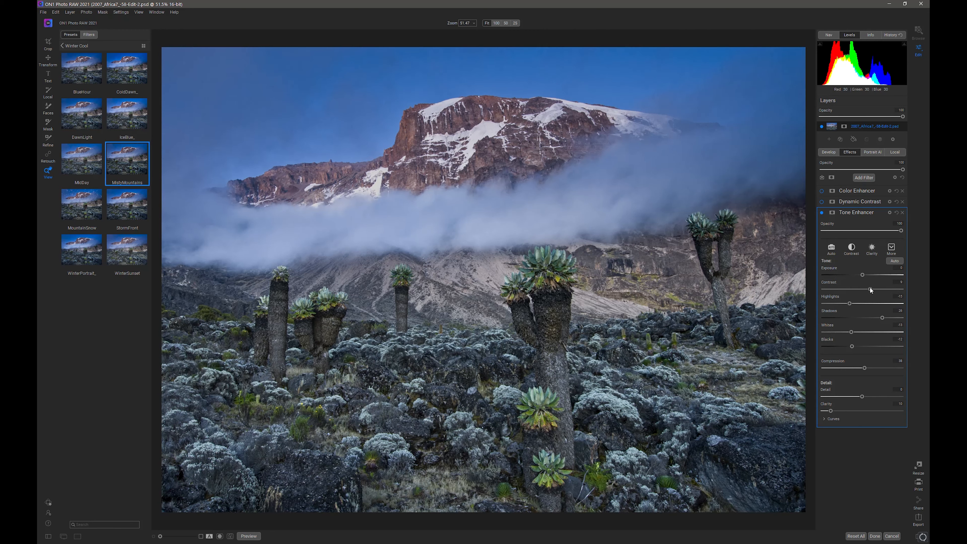
pyautogui.click(822, 212)
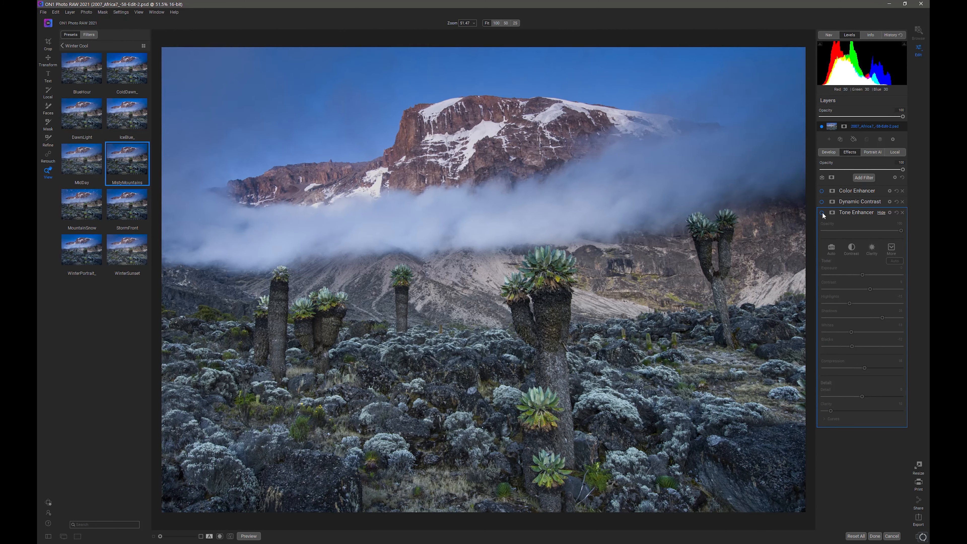
pyautogui.click(823, 213)
pyautogui.click(823, 213)
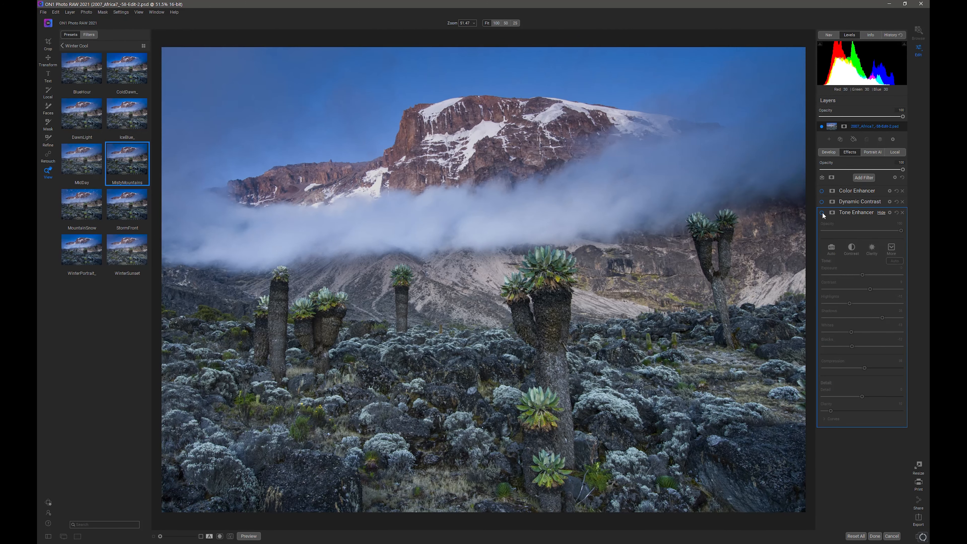
pyautogui.click(822, 213)
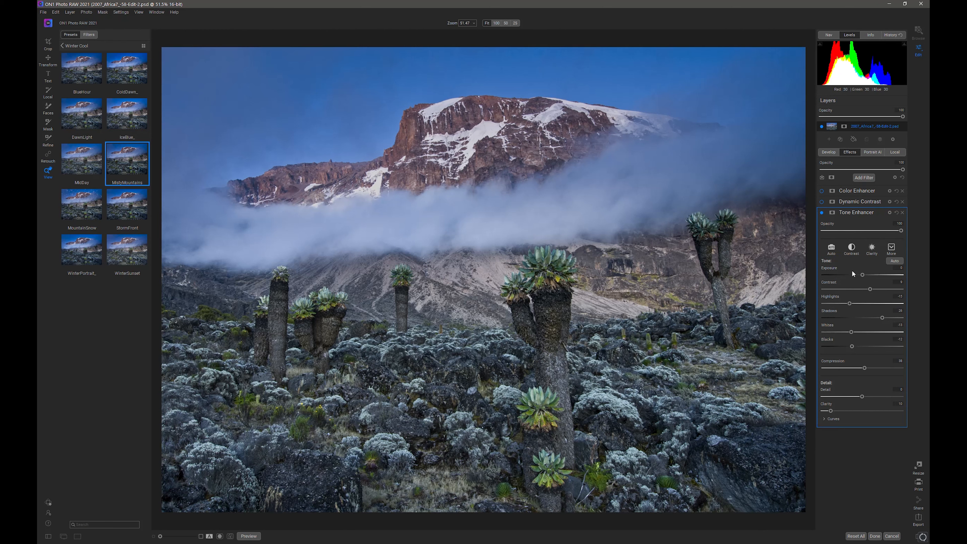
pyautogui.click(846, 211)
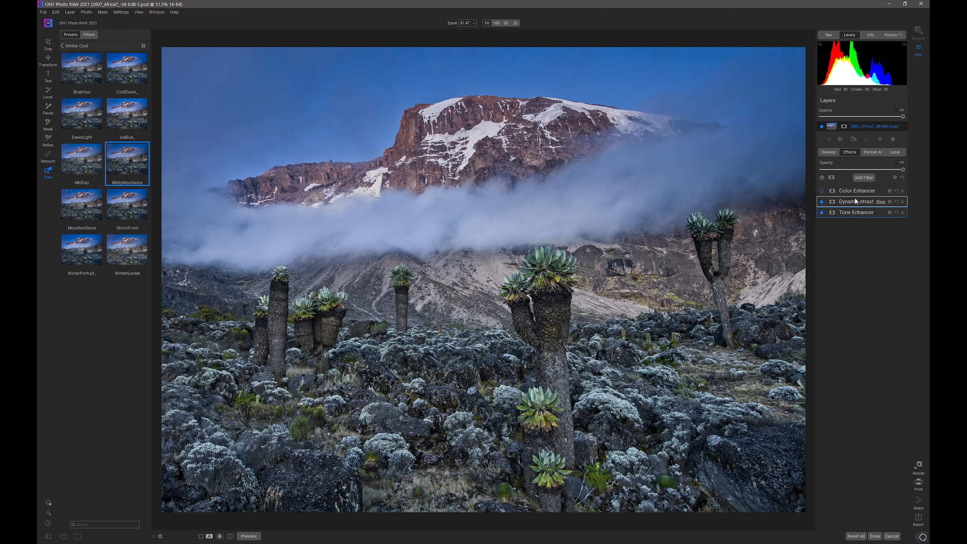
# Adjust the Large and Small contrast amounts in the re-enabled Dynamic Contrast filter
pyautogui.click(867, 203)
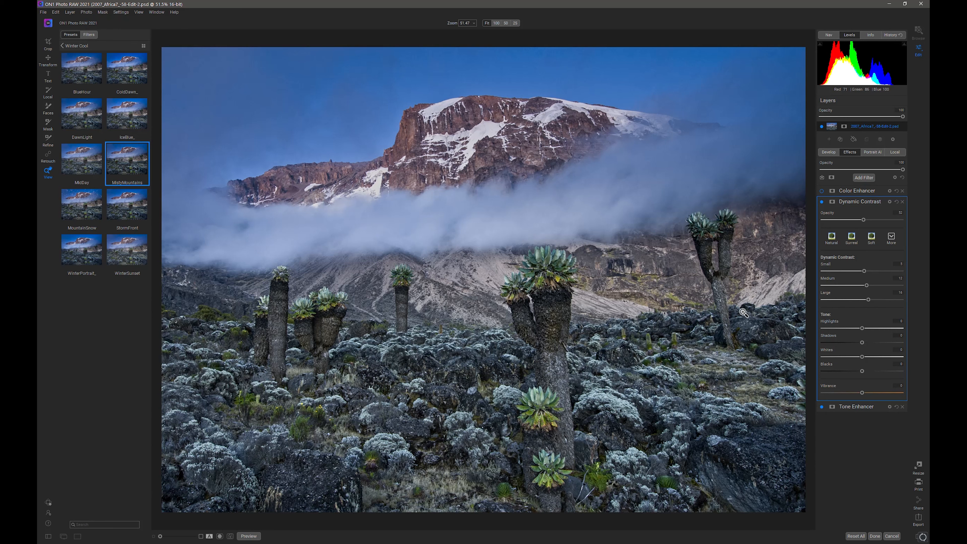
pyautogui.moveTo(870, 299); pyautogui.dragTo(851, 305)
pyautogui.moveTo(892, 271); pyautogui.dragTo(869, 269)
pyautogui.click(849, 201)
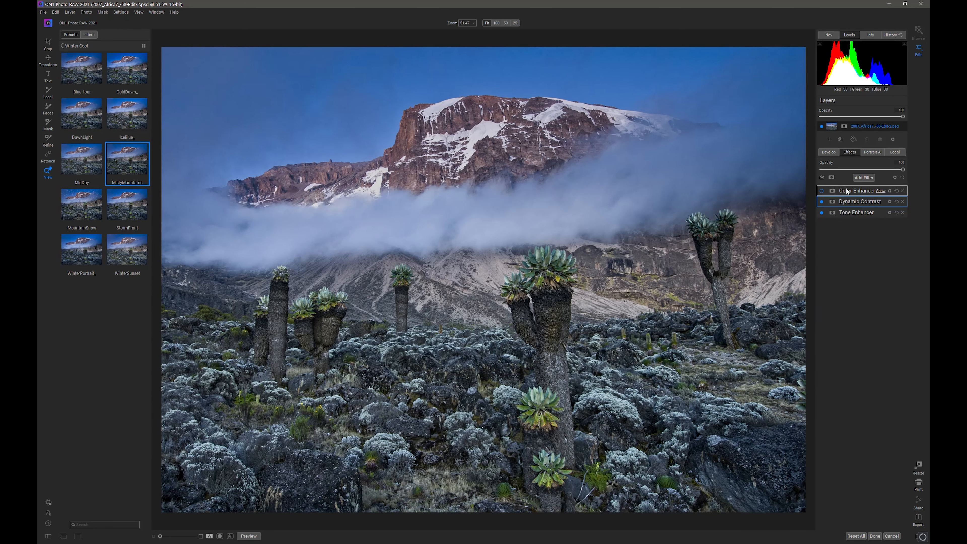
# Re-enable the Color Enhancer, raise the blue range's Brightness and lower its Saturation slightly, and select the orange range
pyautogui.click(822, 191)
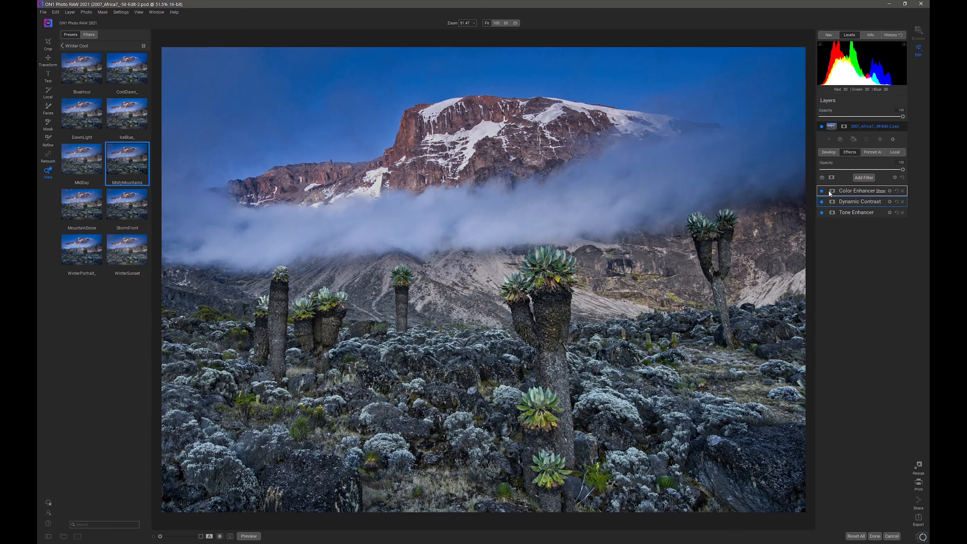
pyautogui.click(864, 193)
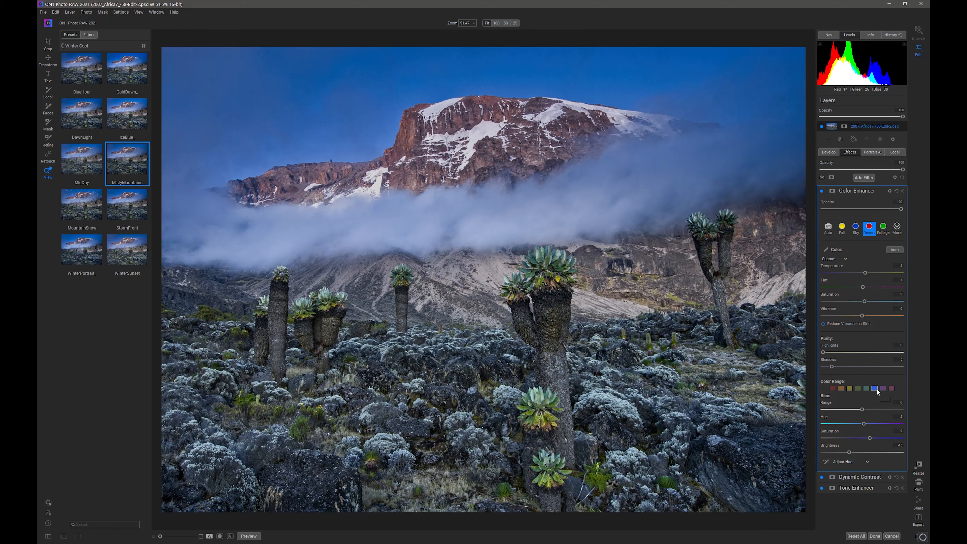
pyautogui.moveTo(851, 453); pyautogui.dragTo(867, 438)
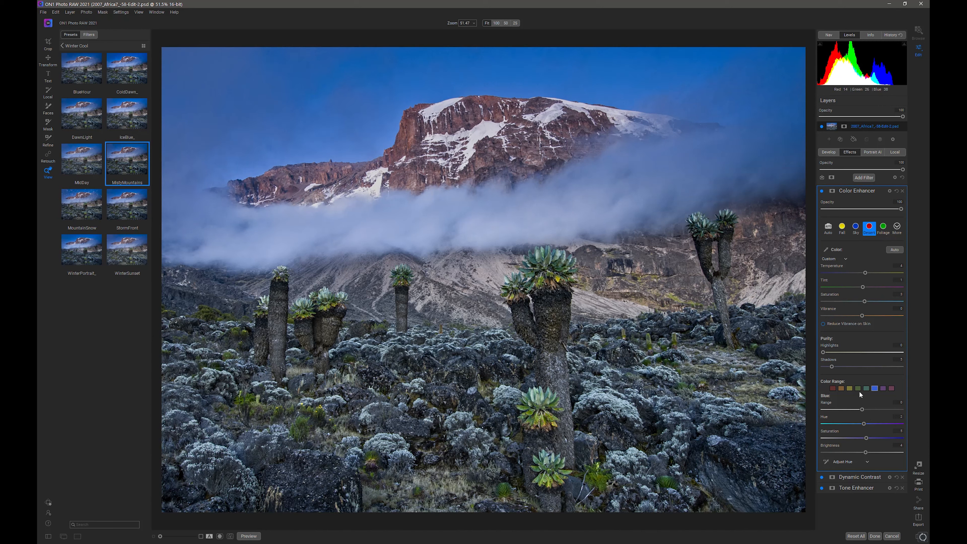
pyautogui.click(841, 388)
# Set up a local adjustment with the Lighten preset and reduce its brush to size 350
pyautogui.click(892, 152)
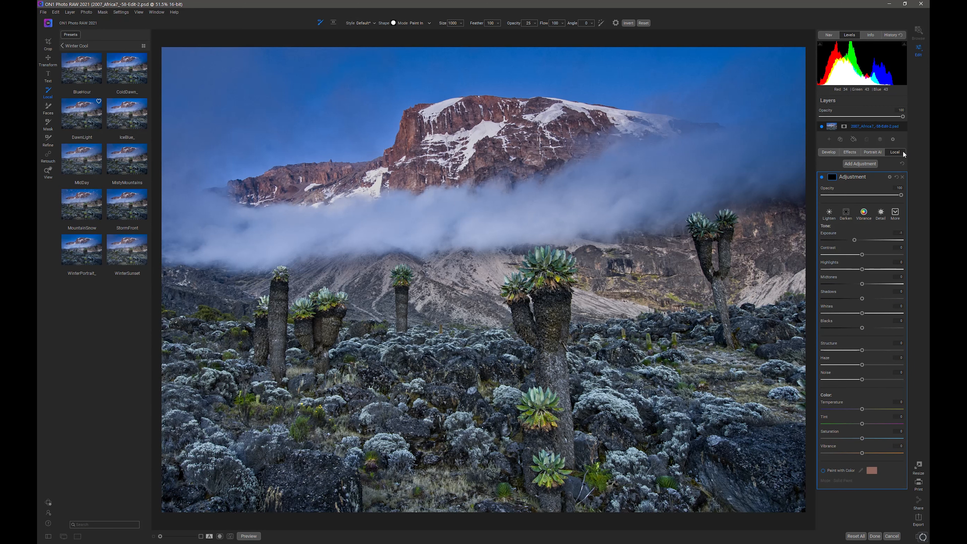
pyautogui.click(830, 214)
pyautogui.press('[')
pyautogui.press('[')
pyautogui.press('[')
pyautogui.press('[')
pyautogui.press('[')
pyautogui.press('[')
pyautogui.press('[')
pyautogui.press('[')
# Try painting the sky with the brush feather at 0, and undo the strokes
pyautogui.moveTo(519, 25); pyautogui.dragTo(516, 24)
pyautogui.moveTo(479, 24)
pyautogui.mouseDown()
pyautogui.moveTo(462, 28)
pyautogui.moveTo(492, 27)
pyautogui.mouseUp()
pyautogui.moveTo(479, 24); pyautogui.dragTo(390, 26)
pyautogui.moveTo(335, 101); pyautogui.dragTo(328, 119)
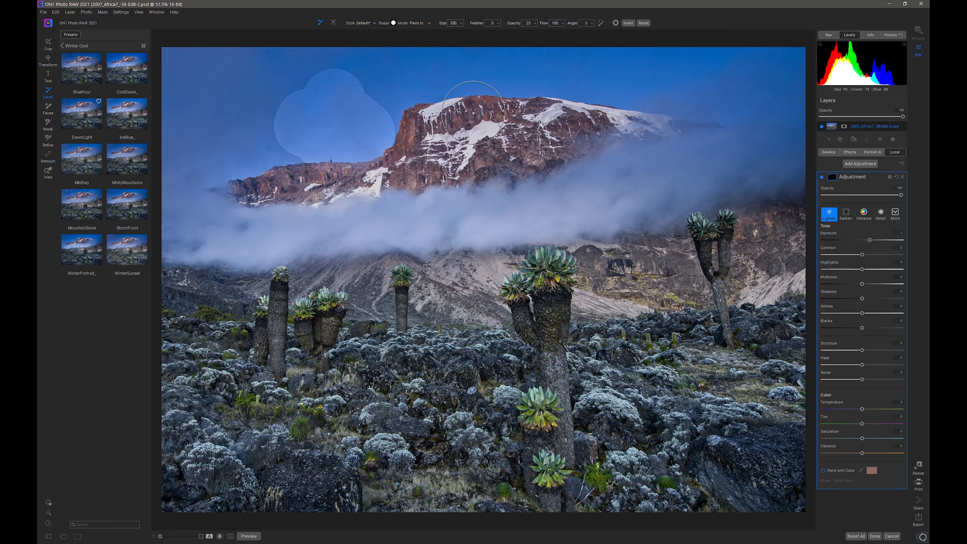
pyautogui.hotkey('ctrl', 'z')
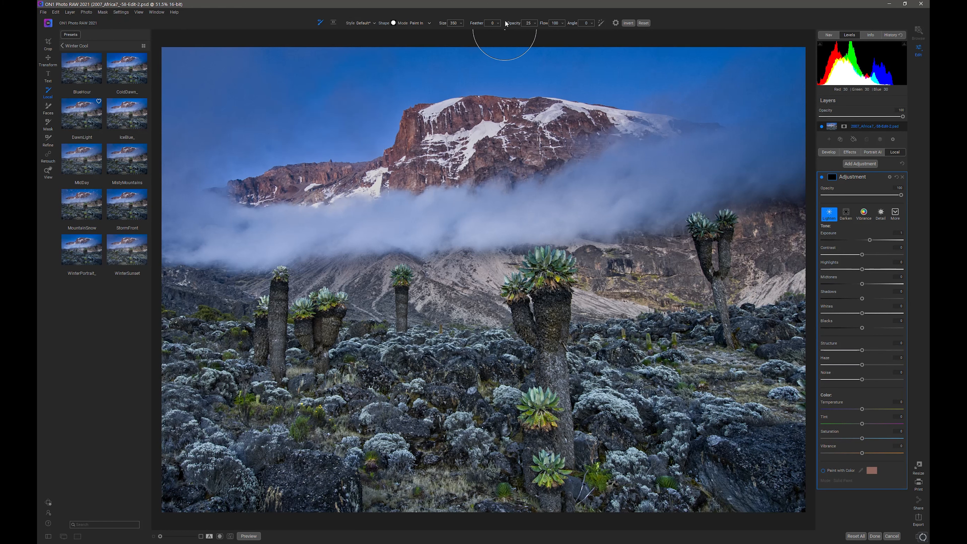
# Return the brush feather to 100, try soft dabs on the sky, and undo them
pyautogui.moveTo(477, 23); pyautogui.dragTo(584, 26)
pyautogui.click(296, 74)
pyautogui.click(388, 93)
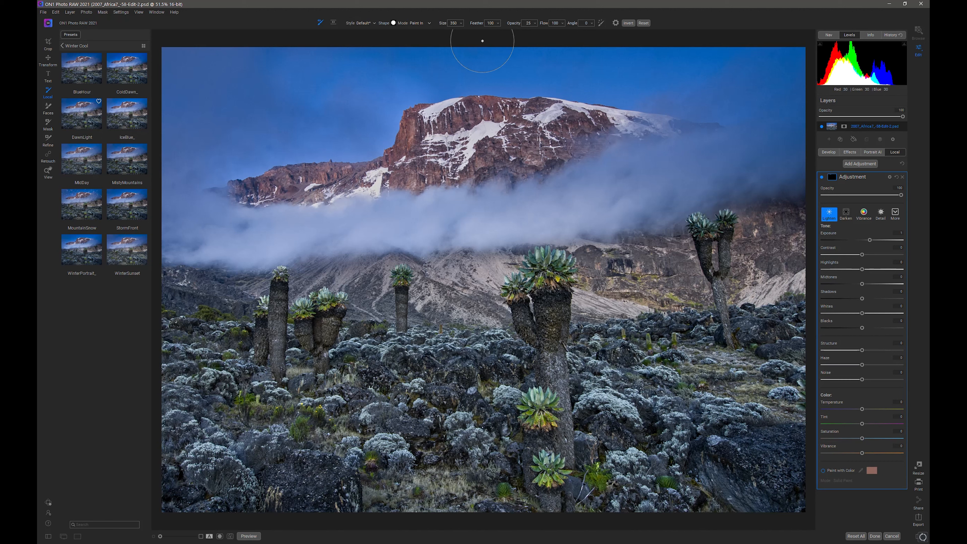
pyautogui.hotkey('ctrl', 'z')
pyautogui.hotkey('ctrl', 'z')
# Reduce the brush to below size 200 and lighten the green shrub beside the base of the large central plant
pyautogui.press('[')
pyautogui.press('[')
pyautogui.press('[')
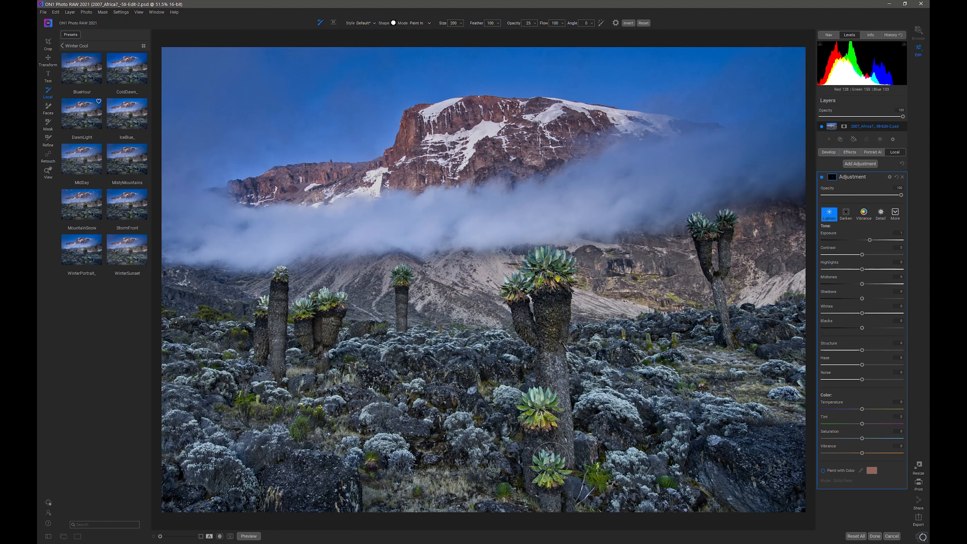
pyautogui.press('[')
pyautogui.press('[')
pyautogui.press('[')
pyautogui.moveTo(594, 478); pyautogui.dragTo(600, 480)
# Lighten the small green plant in the photo's lower-right foreground with a brush of size 80
pyautogui.press('[')
pyautogui.press('[')
pyautogui.press('[')
pyautogui.press(']')
pyautogui.press(']')
pyautogui.press(']')
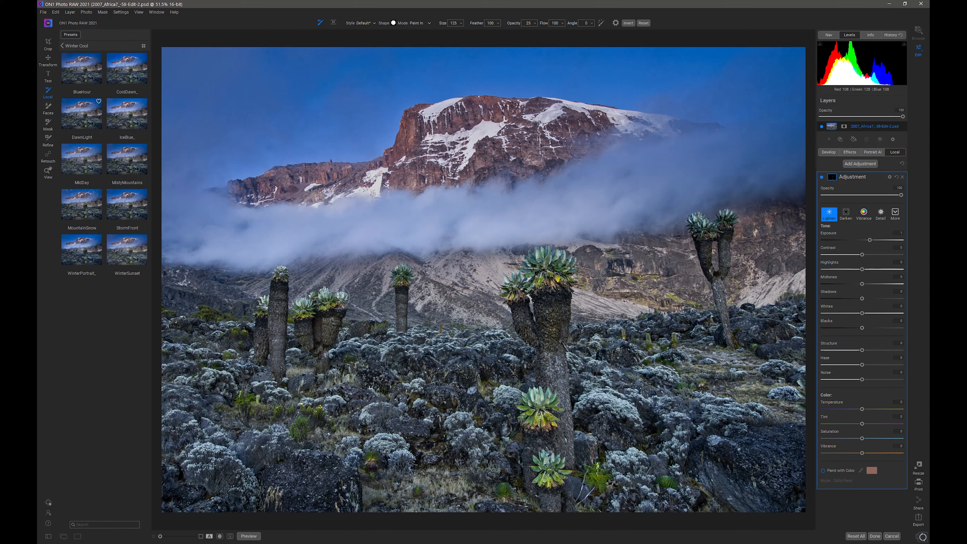
pyautogui.press('[')
pyautogui.press('[')
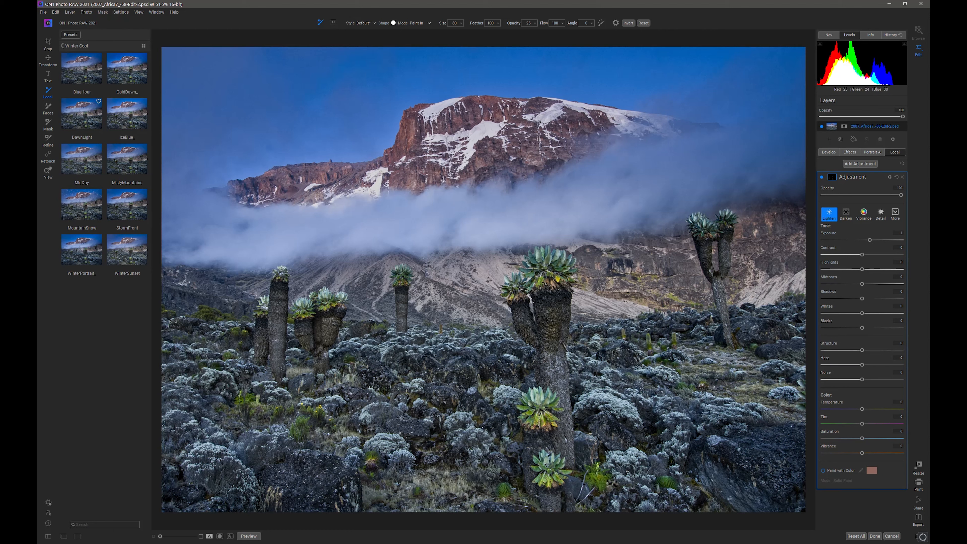
pyautogui.moveTo(676, 481); pyautogui.dragTo(665, 483)
# Lighten the green shrubs at the far left of the rock field with a smaller brush, and reduce the brush to size 50
pyautogui.press('[')
pyautogui.press('[')
pyautogui.press('[')
pyautogui.press(']')
pyautogui.press(']')
pyautogui.moveTo(215, 316)
pyautogui.mouseDown()
pyautogui.moveTo(224, 317)
pyautogui.moveTo(197, 317)
pyautogui.moveTo(207, 316)
pyautogui.mouseUp()
pyautogui.press('[')
pyautogui.press('[')
# Lower the local adjustment's Exposure and Highlights, raise its Midtones and Shadows, and compare the photo with and without it
pyautogui.moveTo(867, 241); pyautogui.dragTo(866, 241)
pyautogui.moveTo(862, 284); pyautogui.dragTo(861, 271)
pyautogui.click(823, 176)
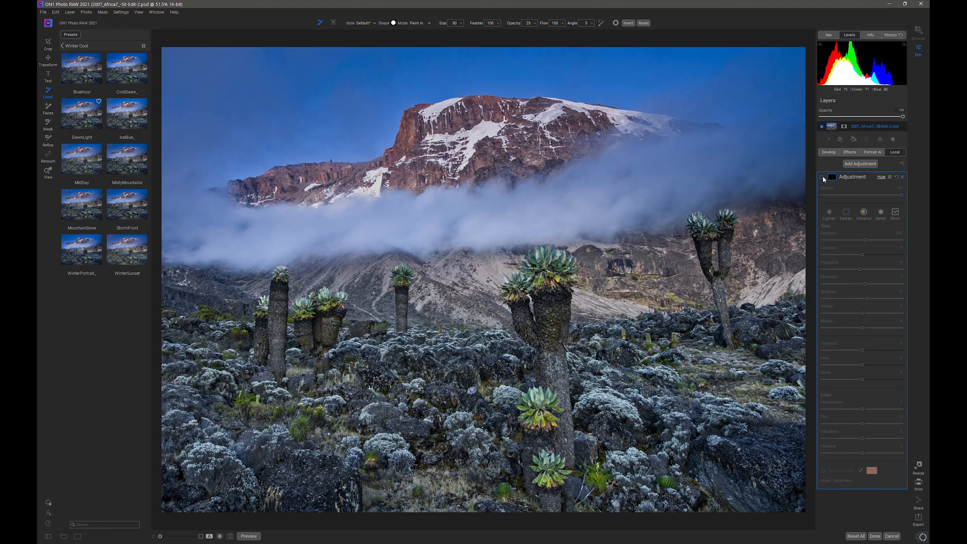
pyautogui.click(823, 177)
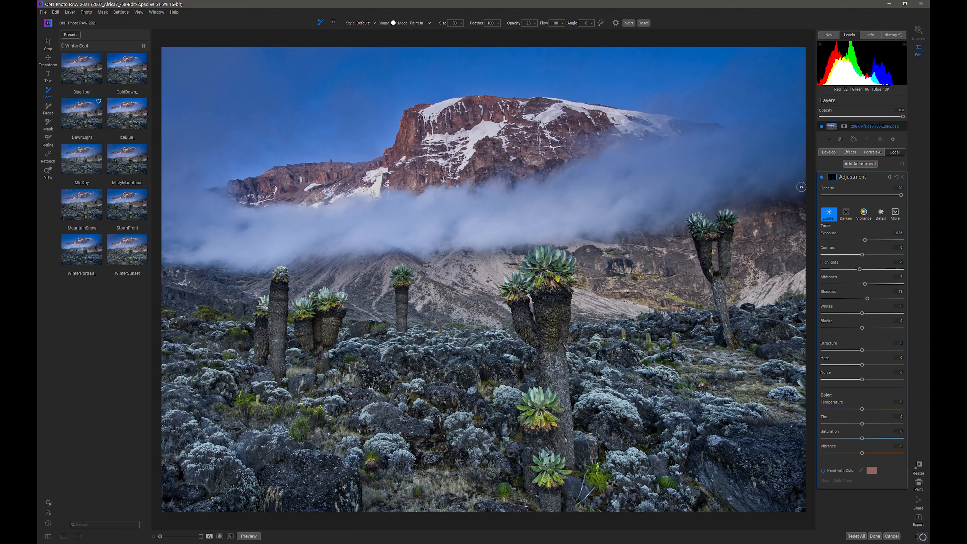
# Show the local adjustment's mask settings and compare the edited photo with the original
pyautogui.click(833, 177)
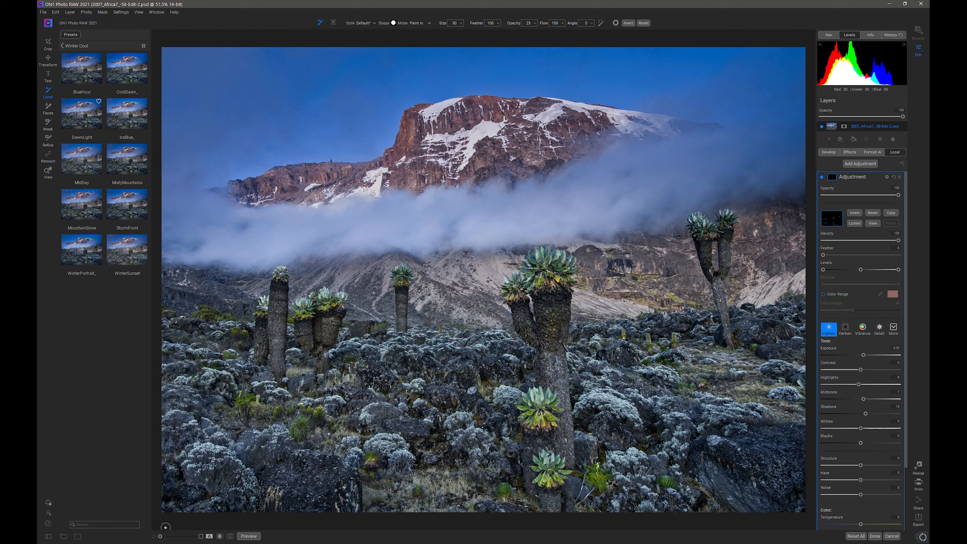
pyautogui.click(249, 536)
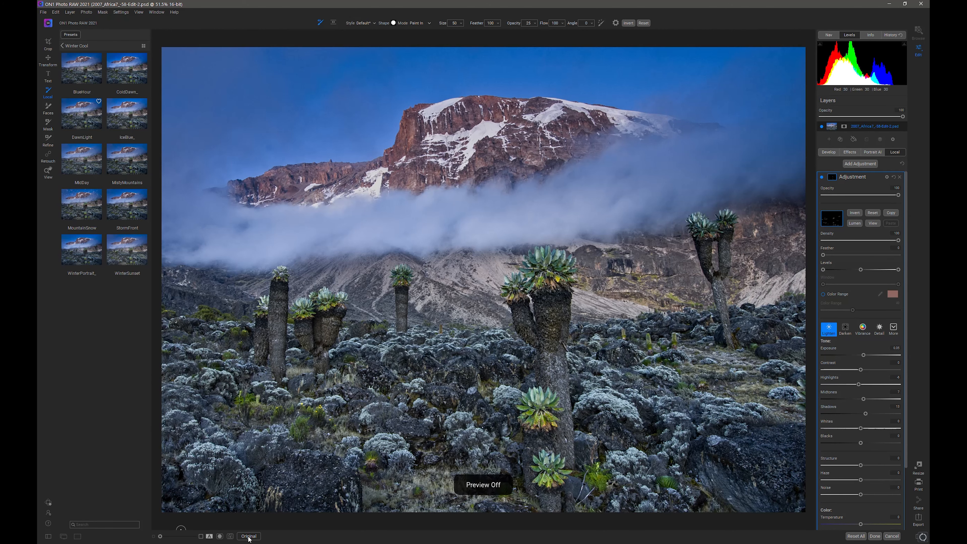
pyautogui.click(249, 536)
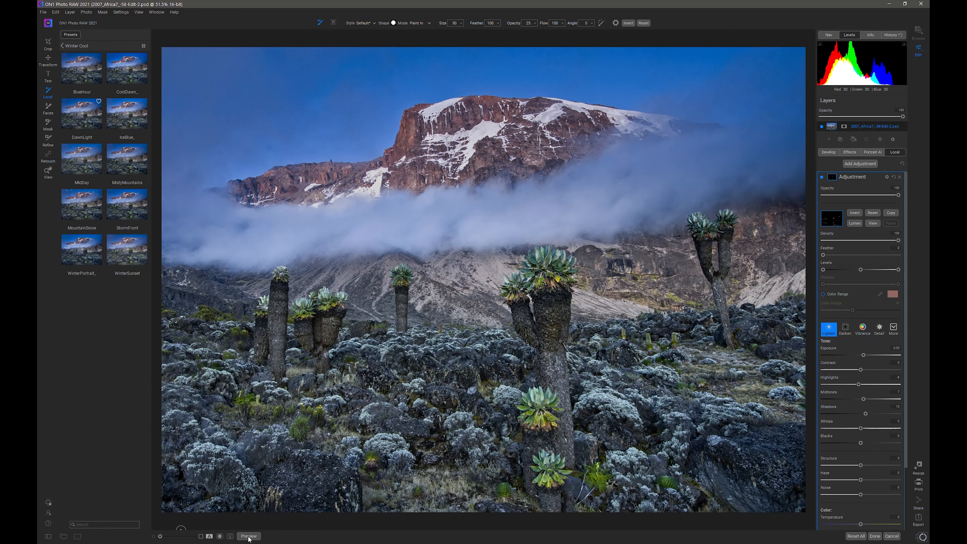
pyautogui.click(249, 537)
pyautogui.click(248, 536)
# Reduce the overall Effects opacity to about three-quarters and compare the result with the original
pyautogui.moveTo(903, 116)
pyautogui.mouseDown()
pyautogui.moveTo(893, 116)
pyautogui.moveTo(908, 112)
pyautogui.mouseUp()
pyautogui.click(851, 152)
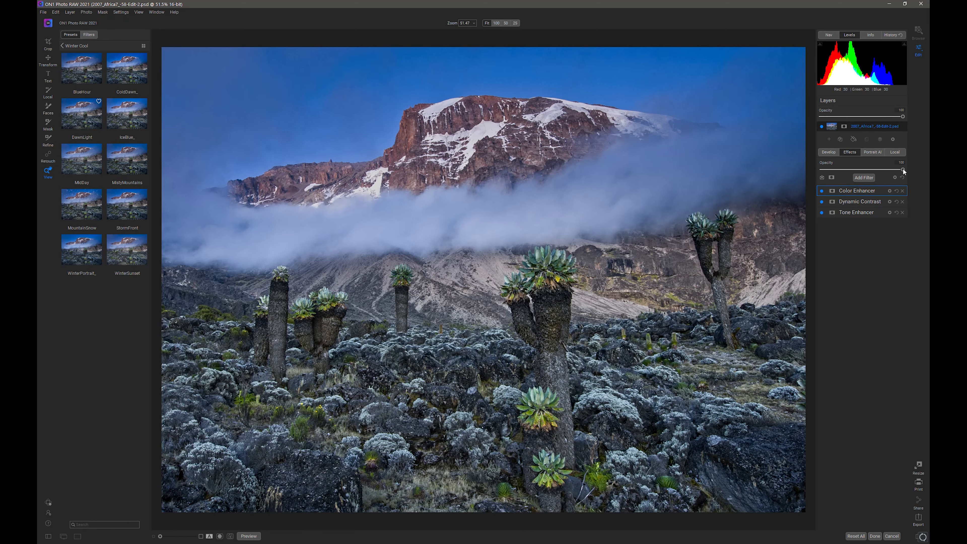
pyautogui.moveTo(865, 171); pyautogui.dragTo(811, 175)
pyautogui.moveTo(880, 174)
pyautogui.mouseDown()
pyautogui.moveTo(850, 178)
pyautogui.moveTo(881, 172)
pyautogui.moveTo(859, 172)
pyautogui.moveTo(870, 172)
pyautogui.mouseUp()
pyautogui.click(248, 536)
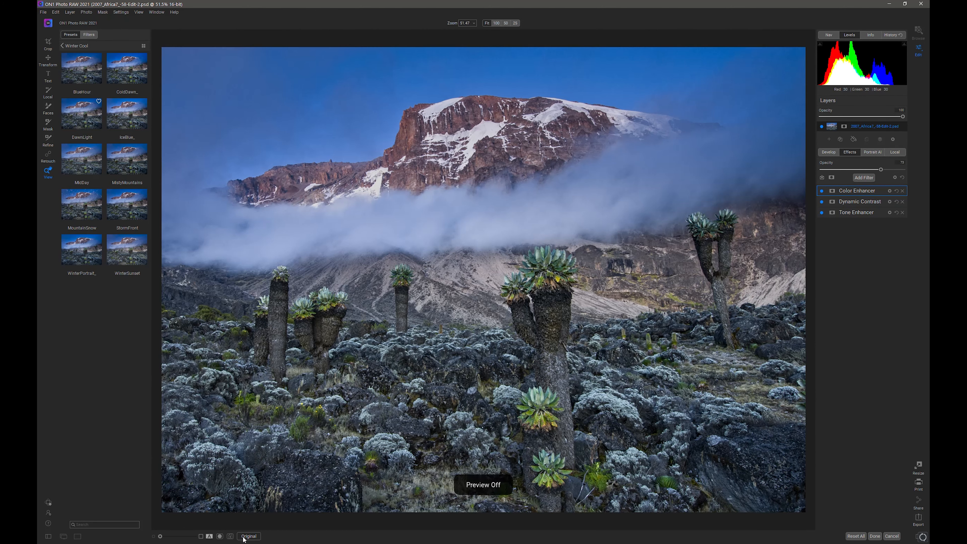
pyautogui.click(249, 536)
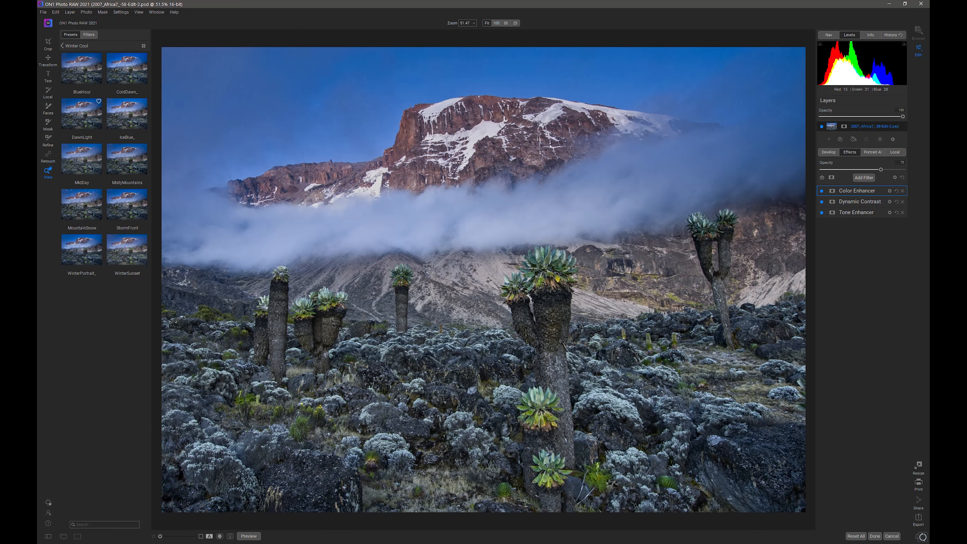
# Finish the effects edit, return to Lightroom Classic, and compare the previous version with the edited copy 2007_Africa7_-58-Edit-2.psd
pyautogui.click(878, 537)
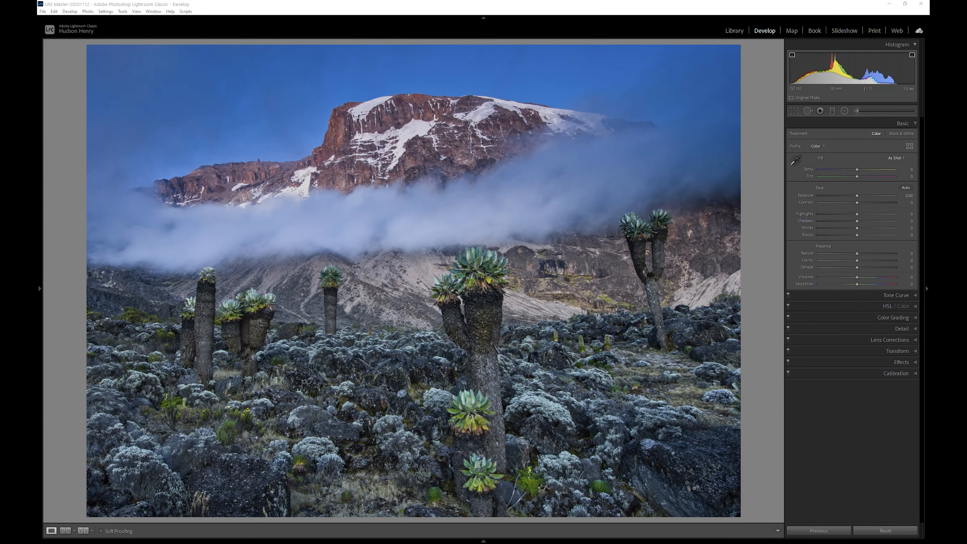
pyautogui.moveTo(499, 542)
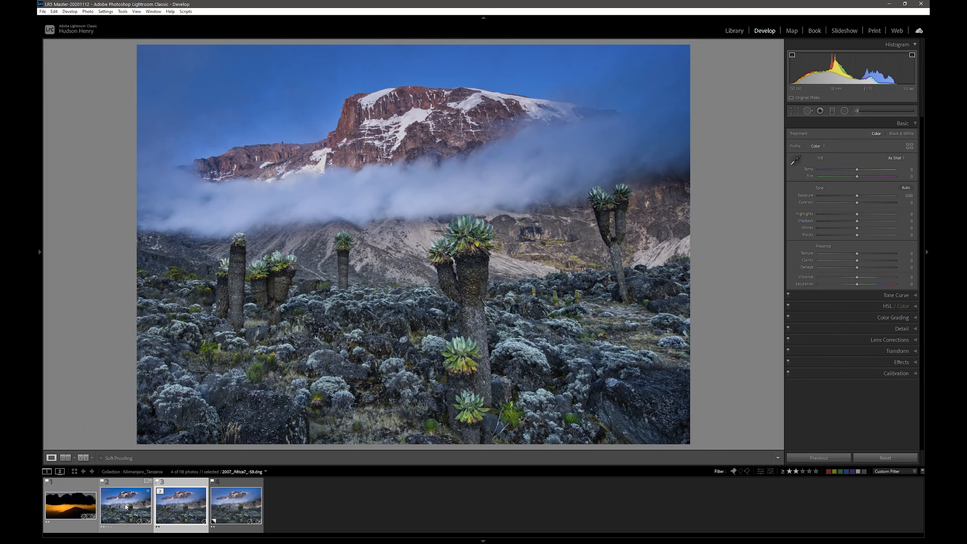
pyautogui.click(127, 506)
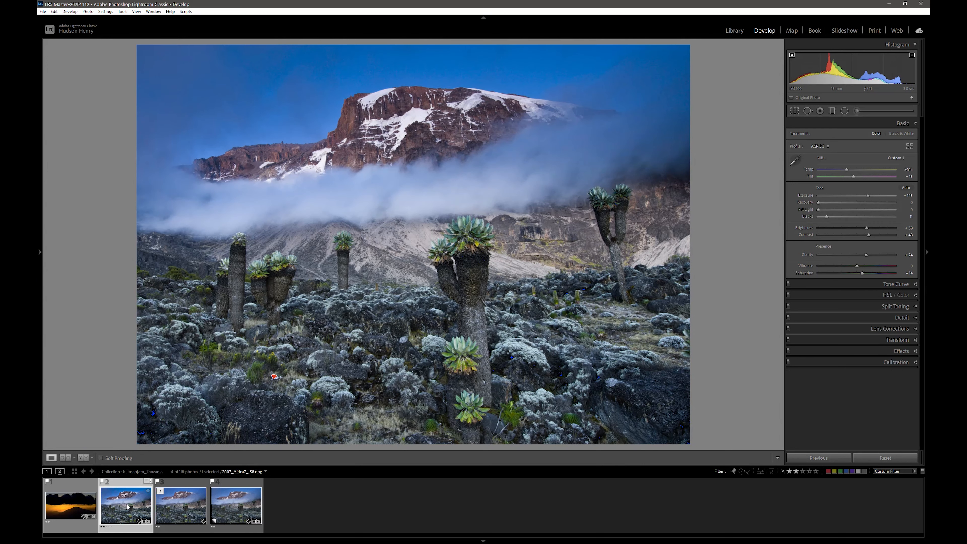
pyautogui.click(184, 505)
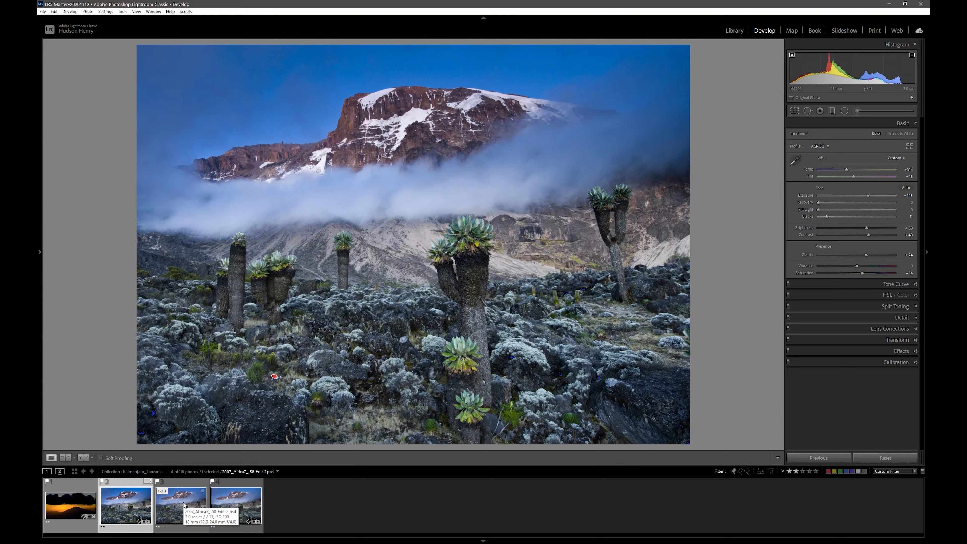